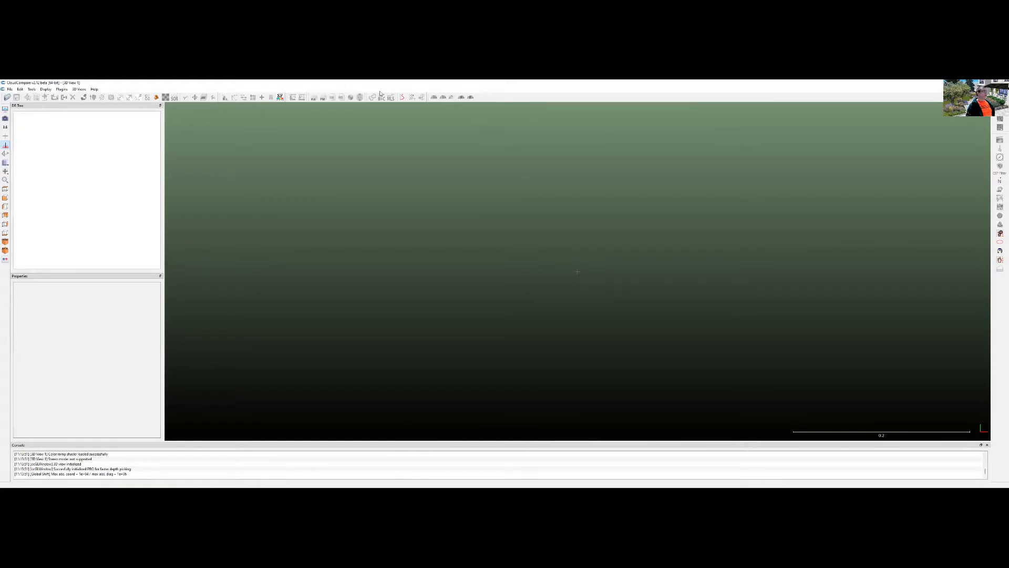
- Load the site scan whose file name ends in "- 1.e57" from the point cloud folder
{"action": "left_click", "coordinate": [10, 89]}
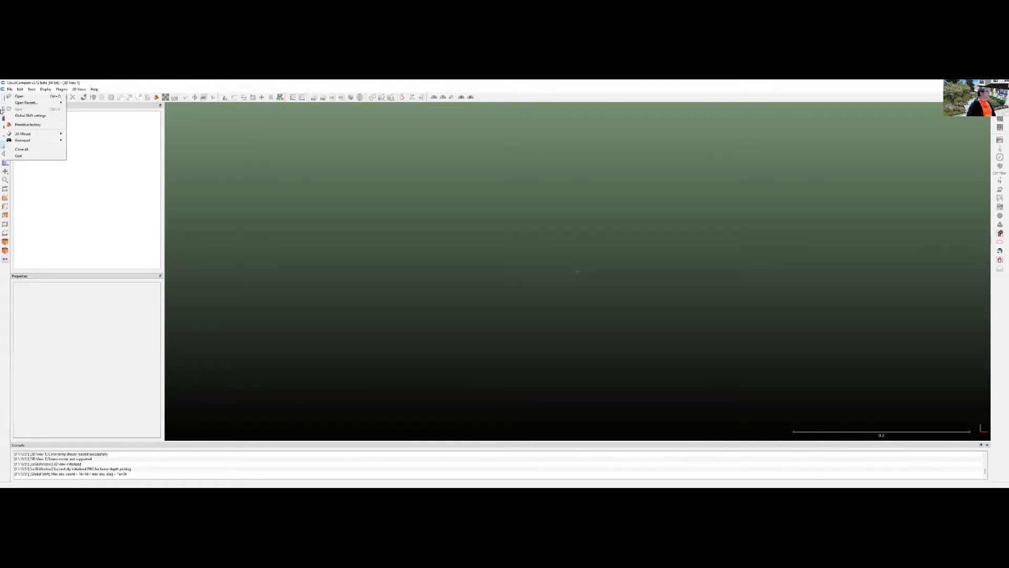
{"action": "left_click", "coordinate": [19, 96]}
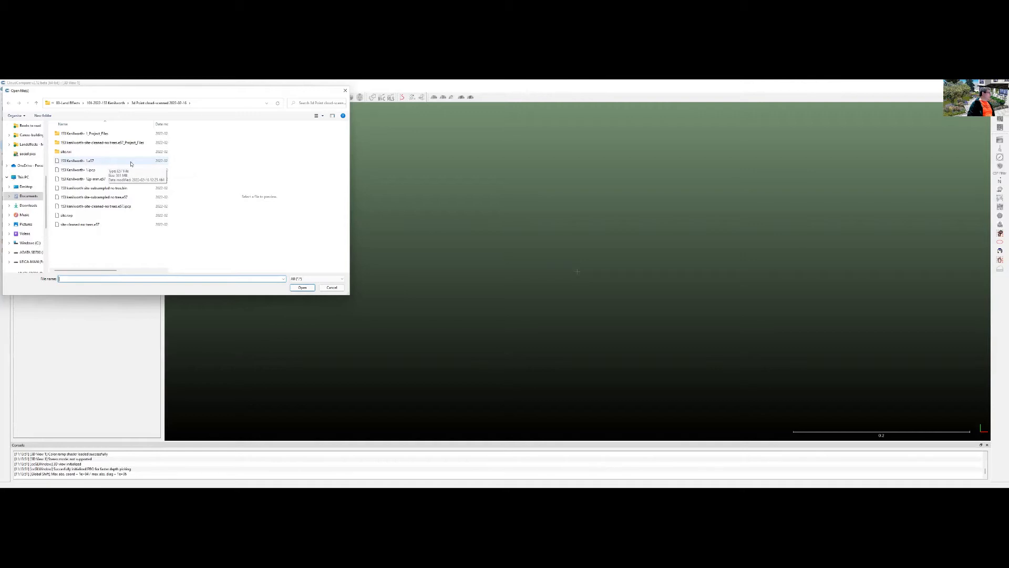
{"action": "left_click", "coordinate": [131, 161]}
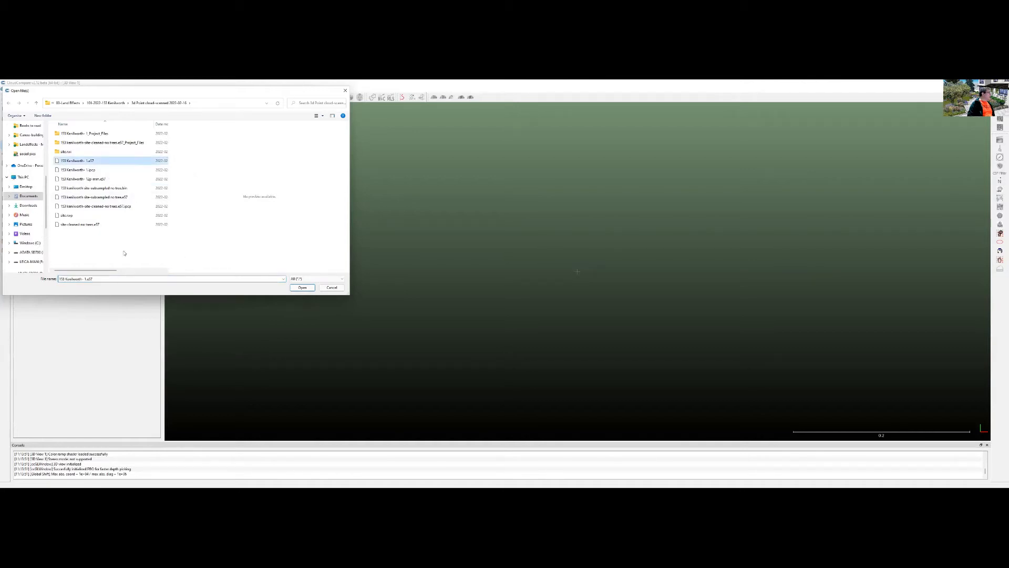
{"action": "left_click", "coordinate": [302, 288]}
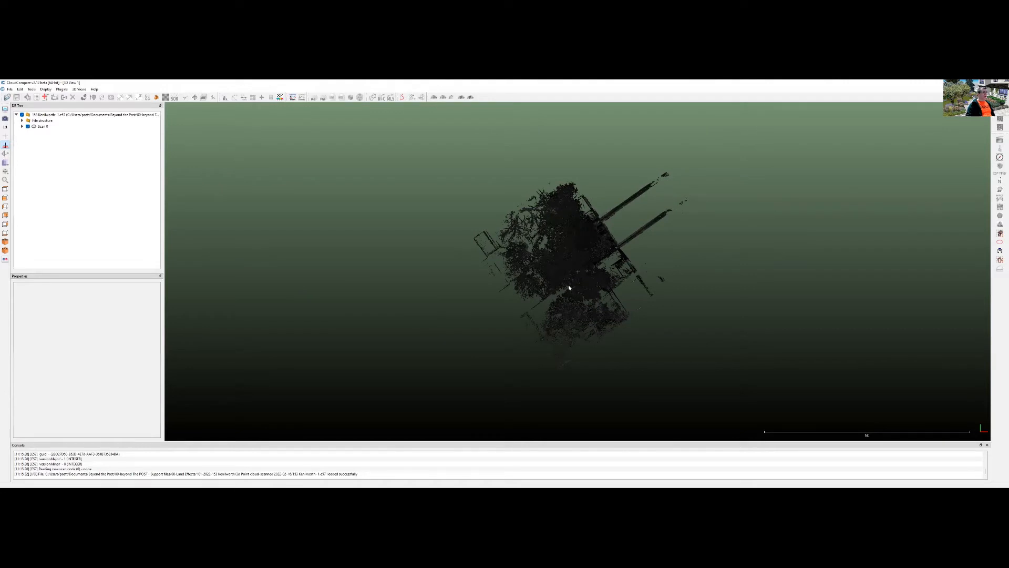
- Examine the loaded point cloud from several sides, including the trees, the houses and the ground between them
{"action": "scroll", "coordinate": [626, 279], "scroll_direction": "up", "scroll_amount": 4}
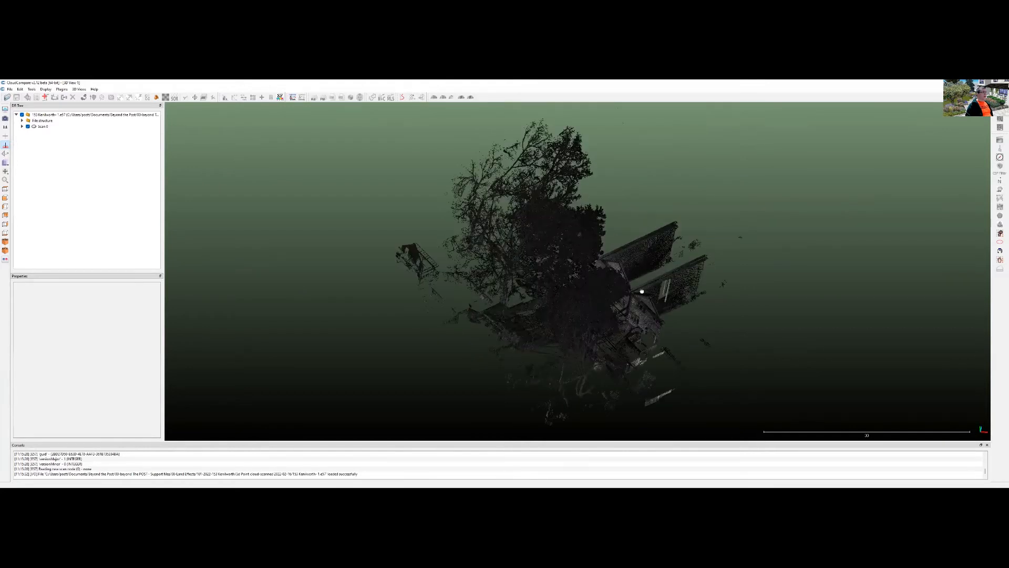
{"action": "left_click_drag", "start_coordinate": [454, 238], "coordinate": [509, 255]}
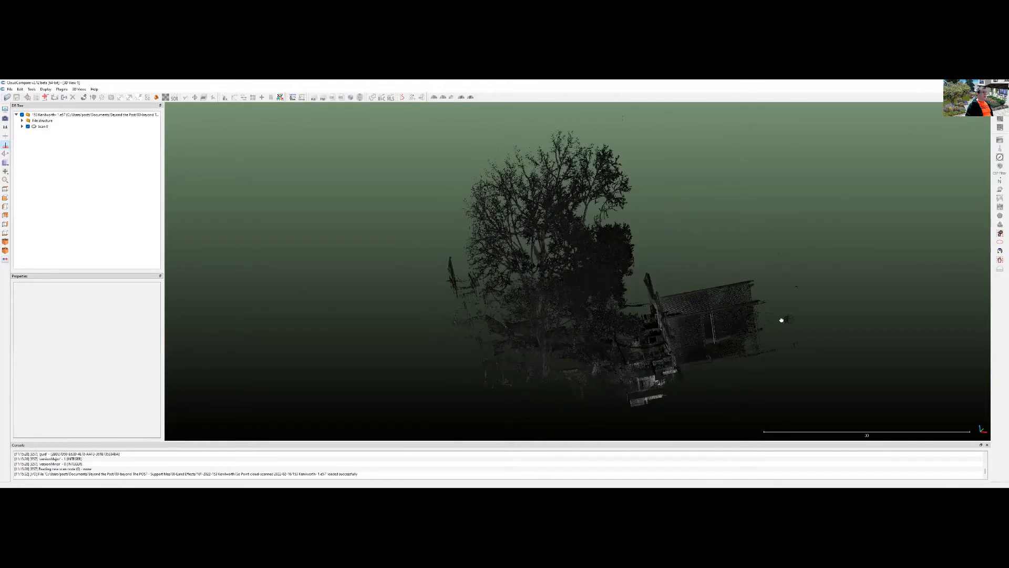
{"action": "left_click_drag", "start_coordinate": [714, 315], "coordinate": [771, 311]}
{"action": "left_click_drag", "start_coordinate": [656, 306], "coordinate": [753, 305]}
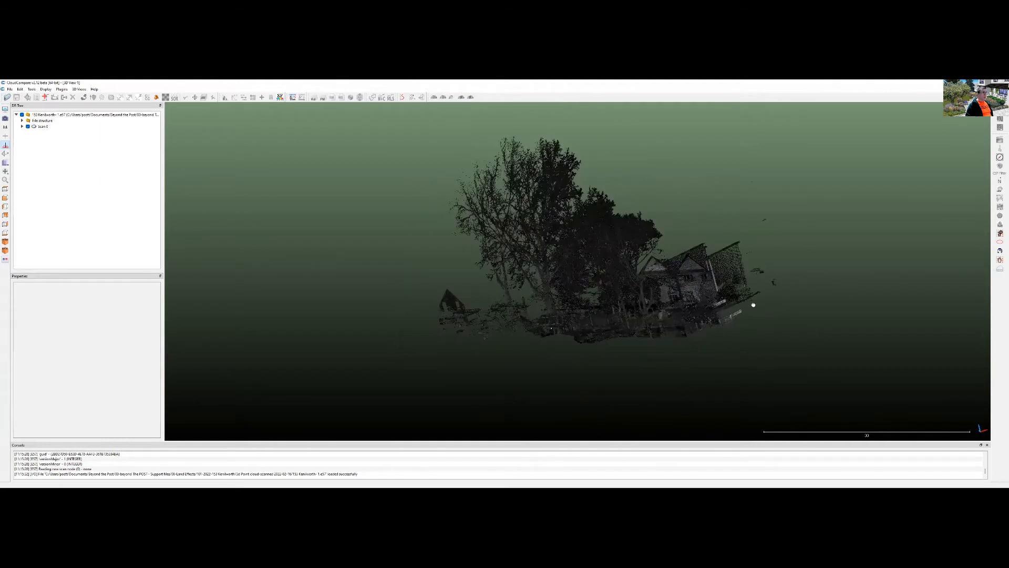
{"action": "left_click_drag", "start_coordinate": [656, 319], "coordinate": [787, 218]}
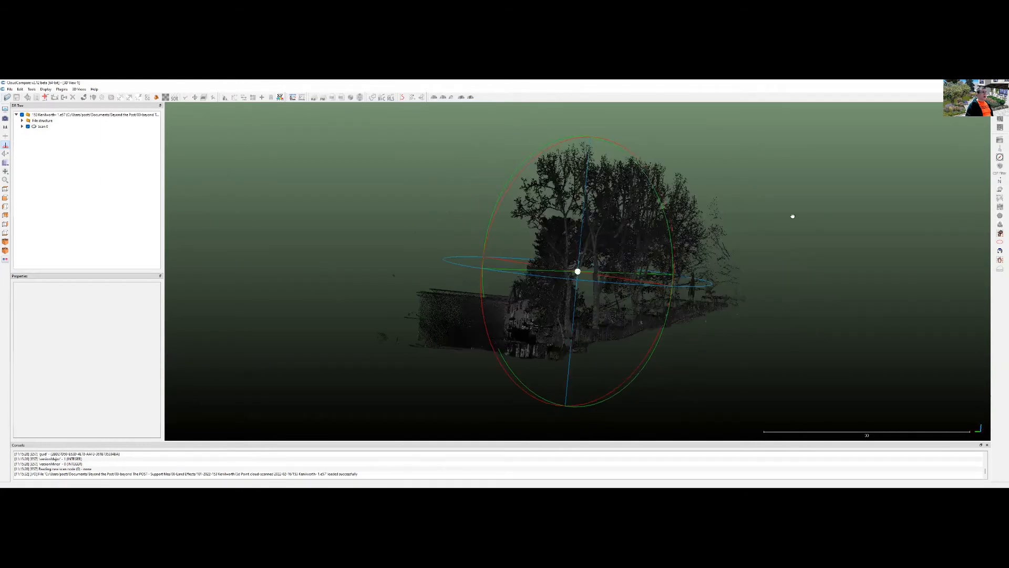
{"action": "left_click_drag", "start_coordinate": [672, 357], "coordinate": [517, 350]}
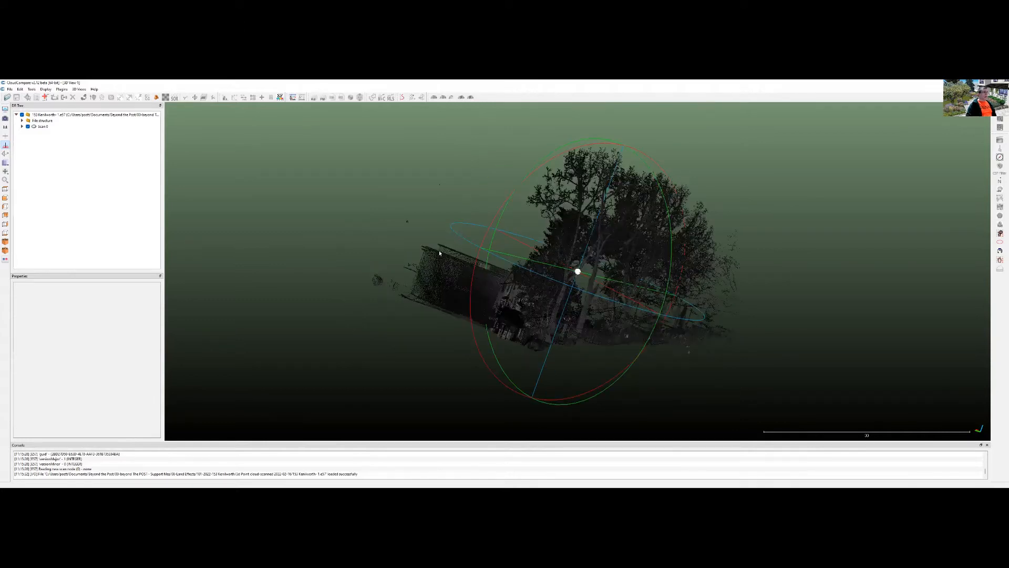
{"action": "left_click_drag", "start_coordinate": [410, 247], "coordinate": [538, 301]}
{"action": "left_click_drag", "start_coordinate": [622, 271], "coordinate": [580, 227]}
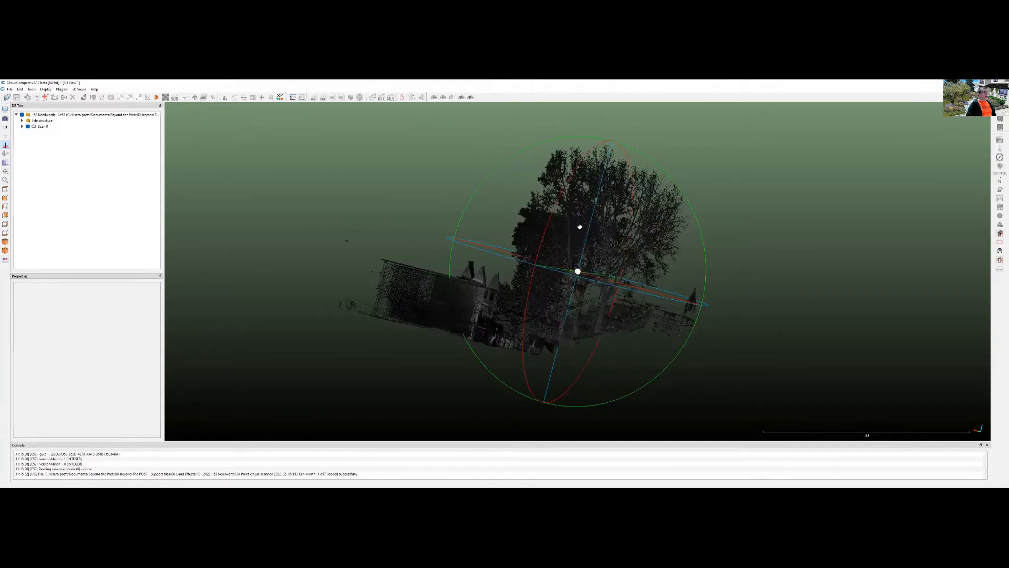
{"action": "left_click_drag", "start_coordinate": [409, 252], "coordinate": [300, 188]}
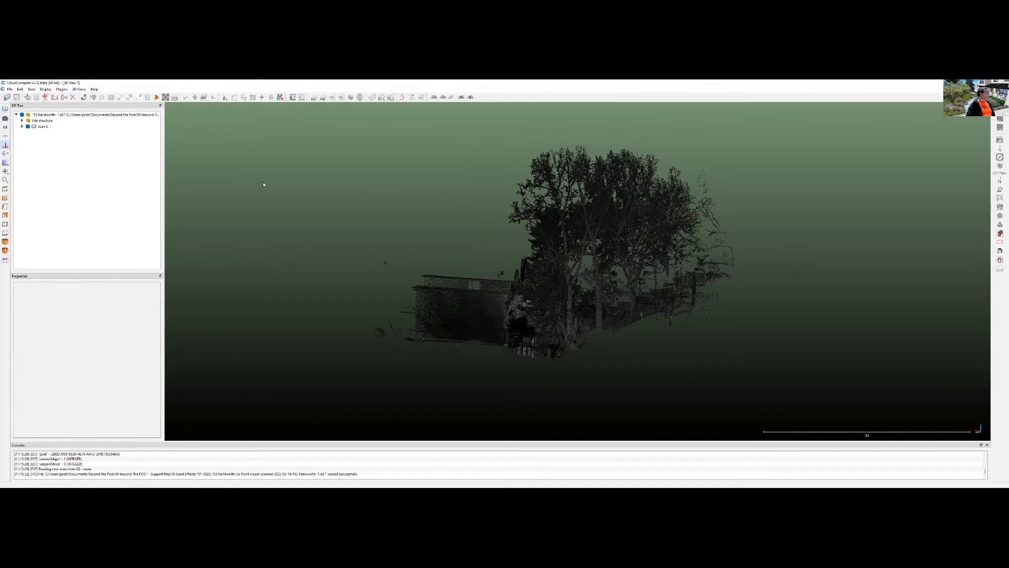
- Switch to orthographic projection and show the point cloud in a straight side view, close up on the houses and trees
{"action": "left_click", "coordinate": [5, 163]}
{"action": "left_click", "coordinate": [39, 163]}
{"action": "left_click", "coordinate": [7, 165]}
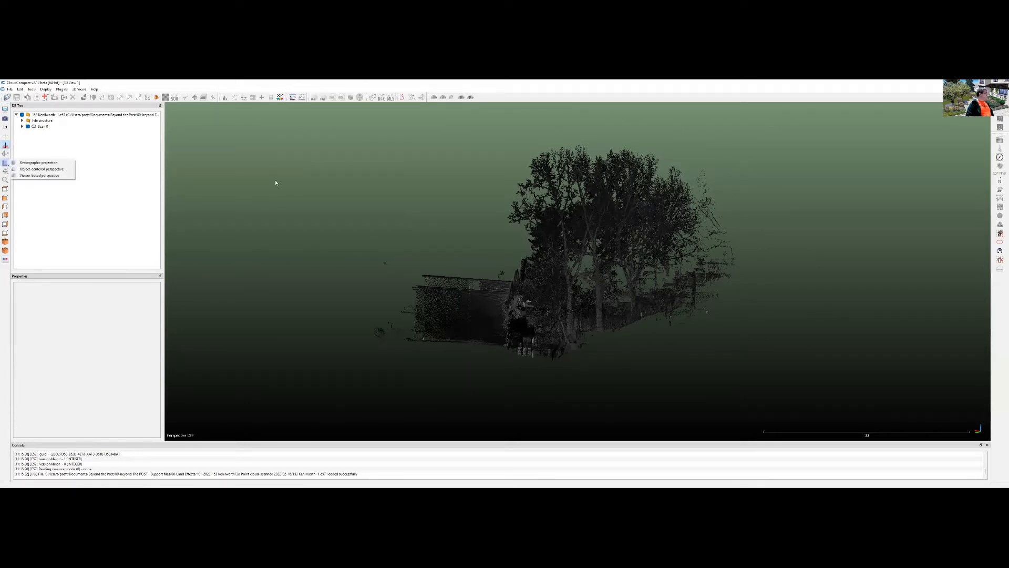
{"action": "left_click", "coordinate": [7, 218]}
{"action": "left_click", "coordinate": [6, 216]}
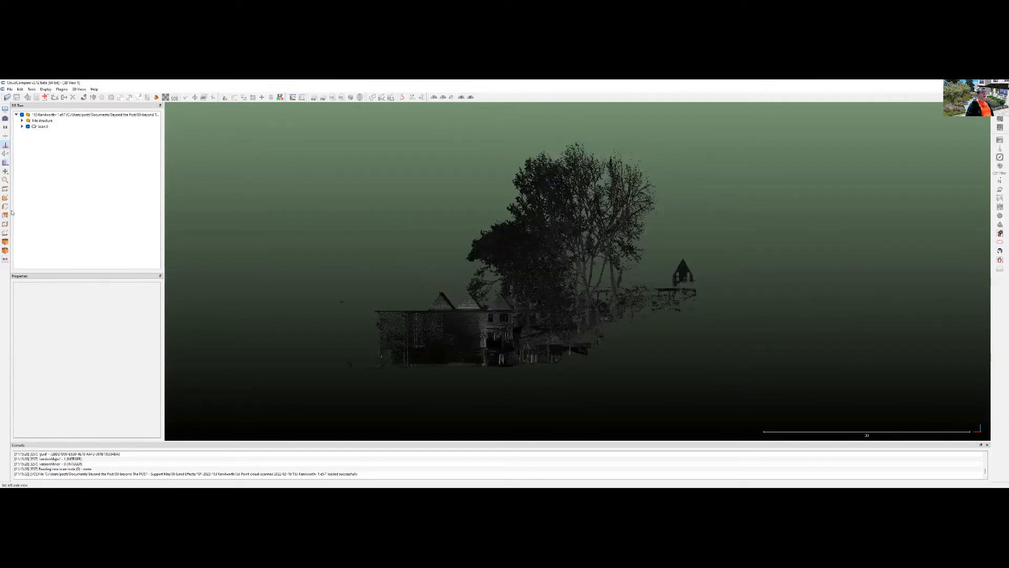
{"action": "scroll", "coordinate": [536, 318], "scroll_direction": "up", "scroll_amount": 1}
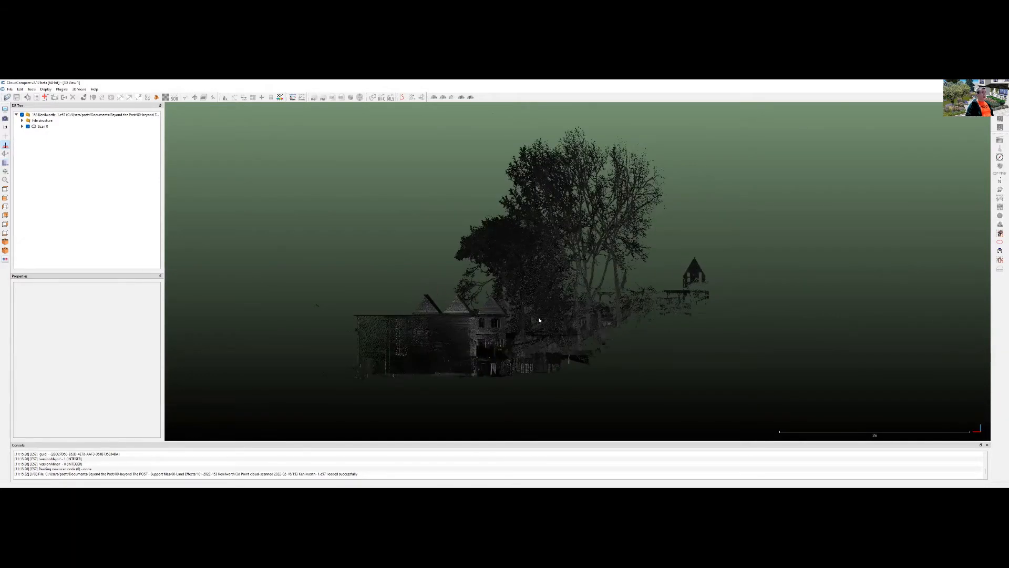
{"action": "scroll", "coordinate": [539, 319], "scroll_direction": "up", "scroll_amount": 5}
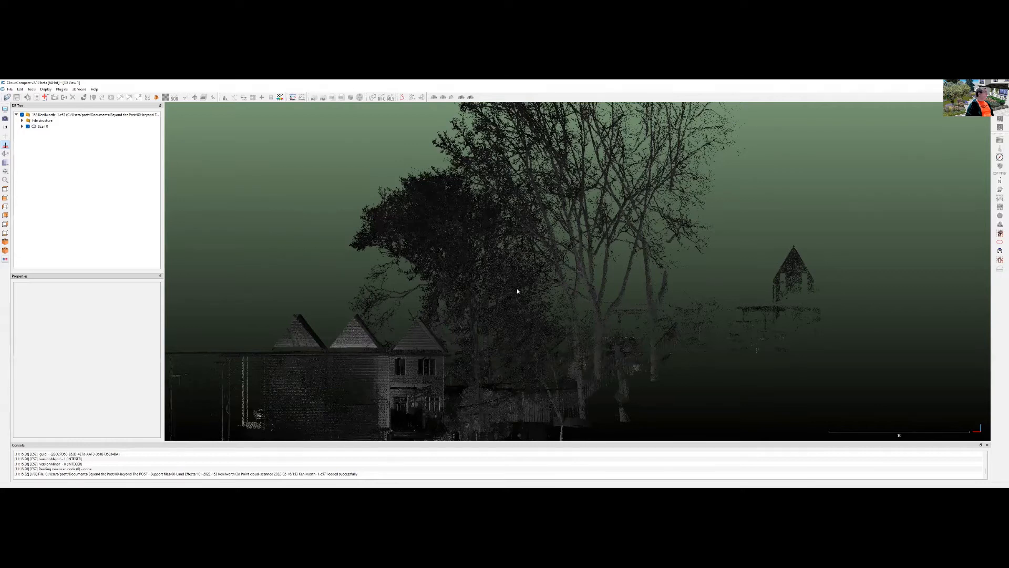
{"action": "scroll", "coordinate": [174, 109], "scroll_direction": "down", "scroll_amount": 2}
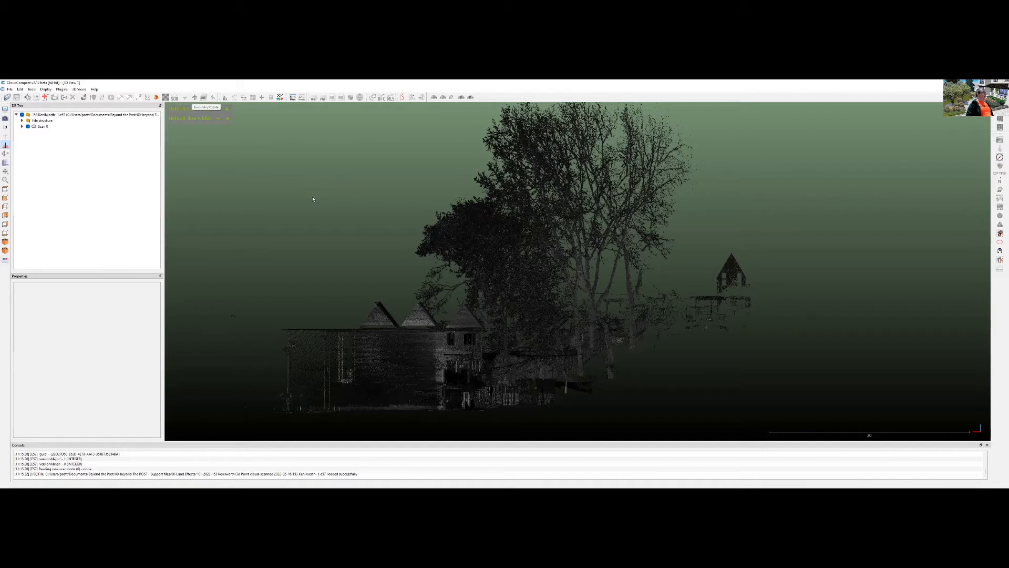
- Segment the Scan 0 cloud with a polygon around the tree crowns above the roofs and cut out the enclosed points
{"action": "left_click", "coordinate": [41, 127]}
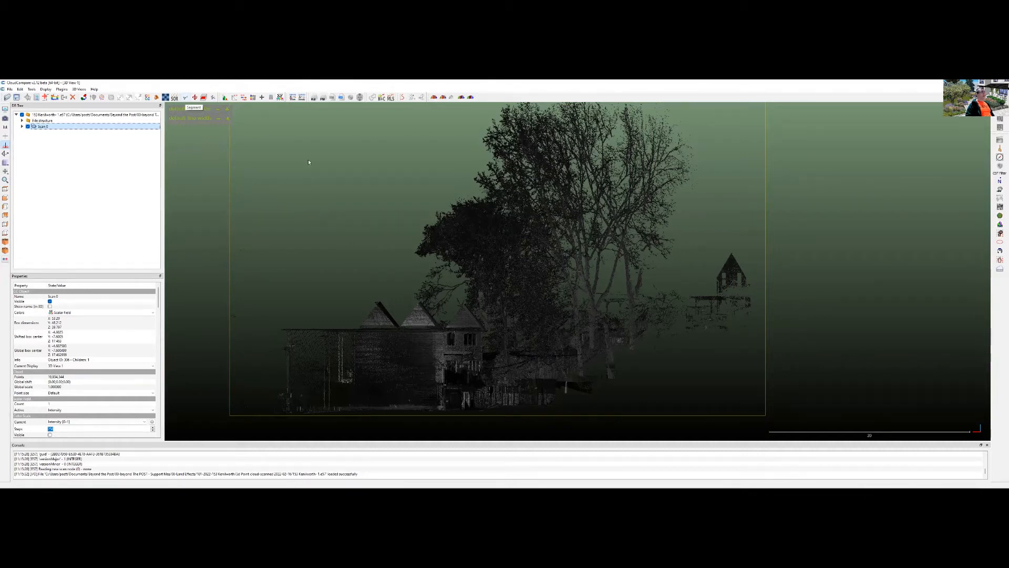
{"action": "key", "text": "t"}
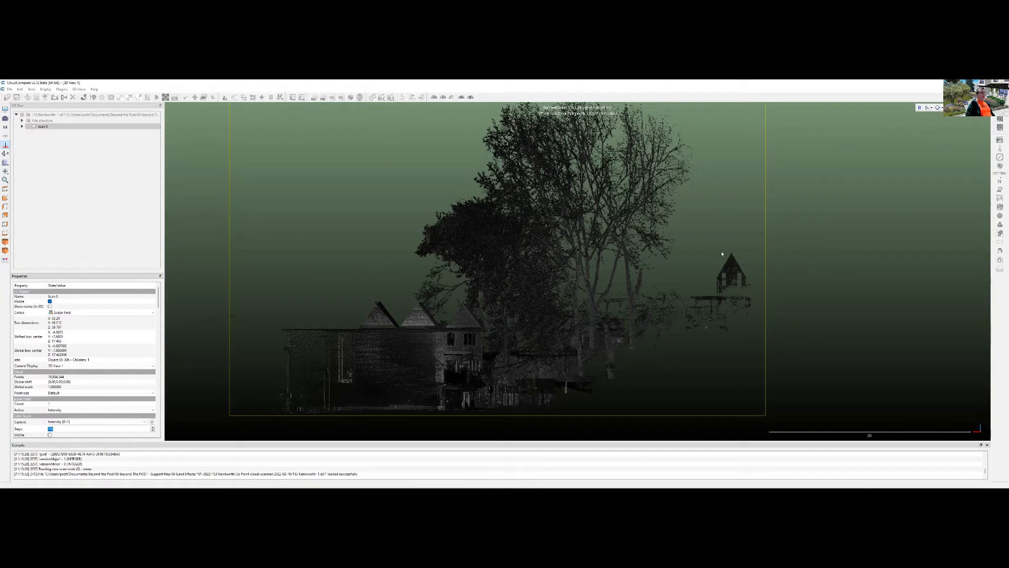
{"action": "left_click", "coordinate": [680, 275]}
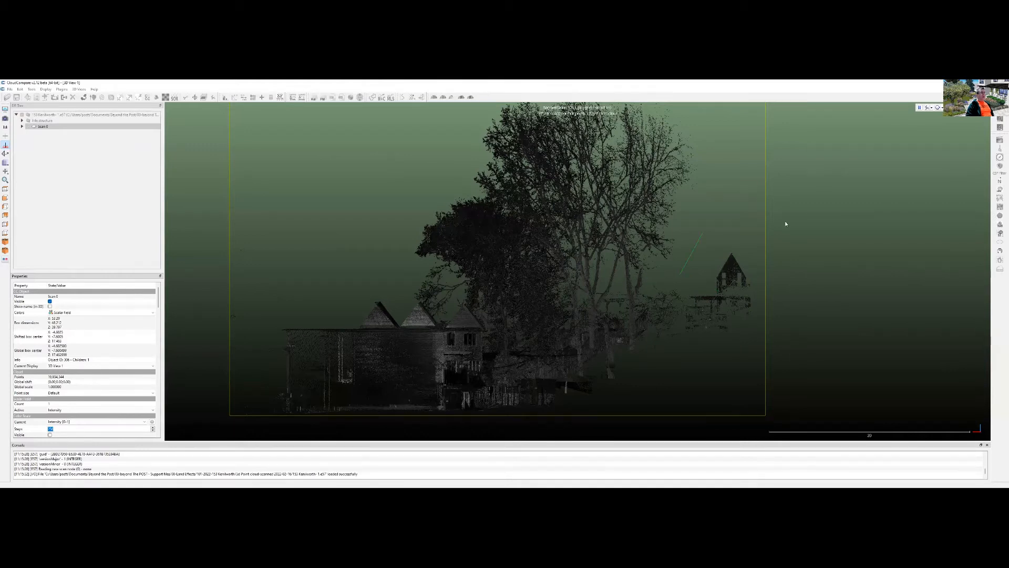
{"action": "left_click", "coordinate": [310, 302]}
{"action": "left_click", "coordinate": [322, 136]}
{"action": "left_click", "coordinate": [746, 115]}
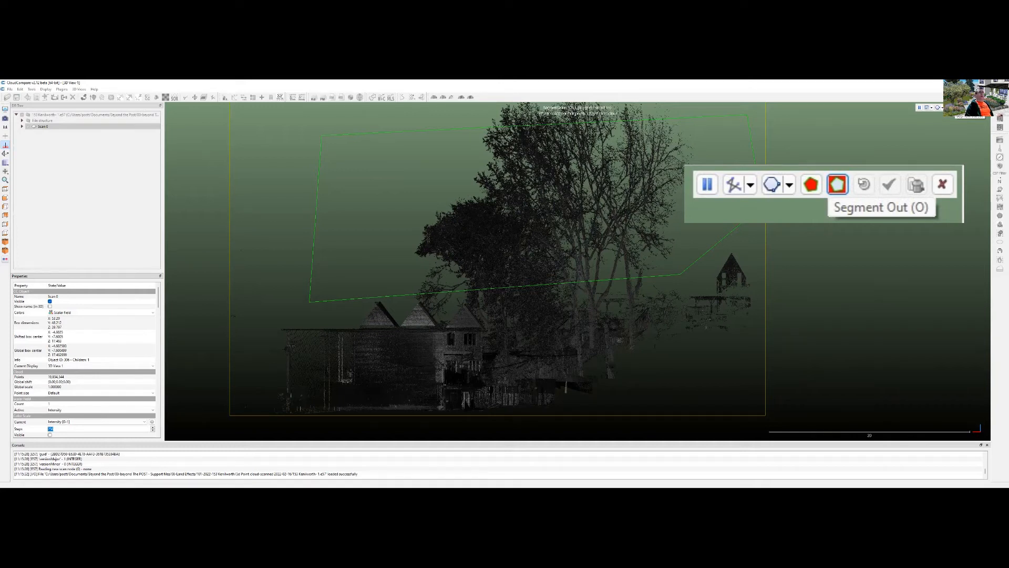
{"action": "left_click", "coordinate": [956, 108]}
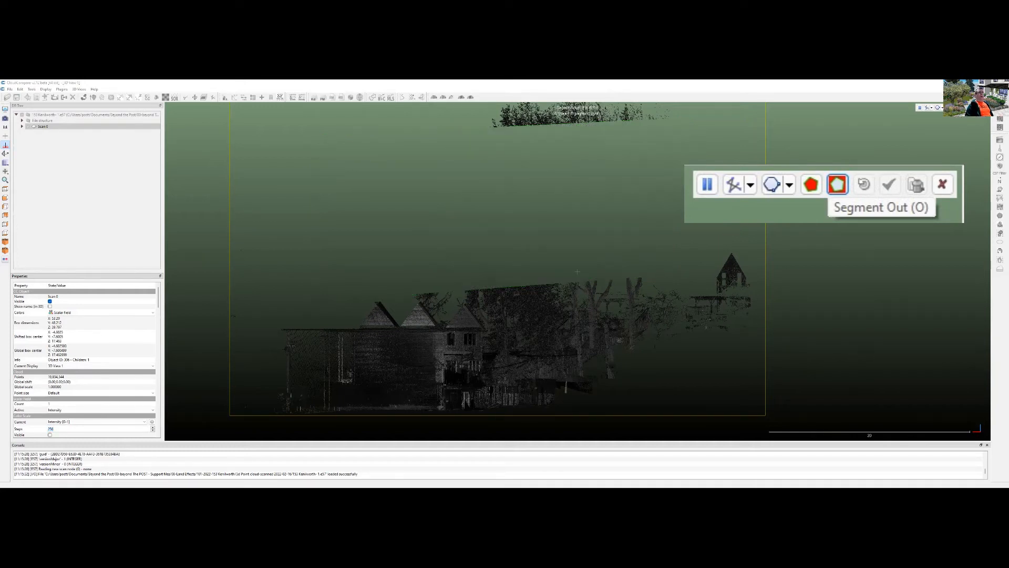
- Outline the leftover treetops floating above the site with a polygon and segment them out
{"action": "scroll", "coordinate": [588, 199], "scroll_direction": "down", "scroll_amount": 1}
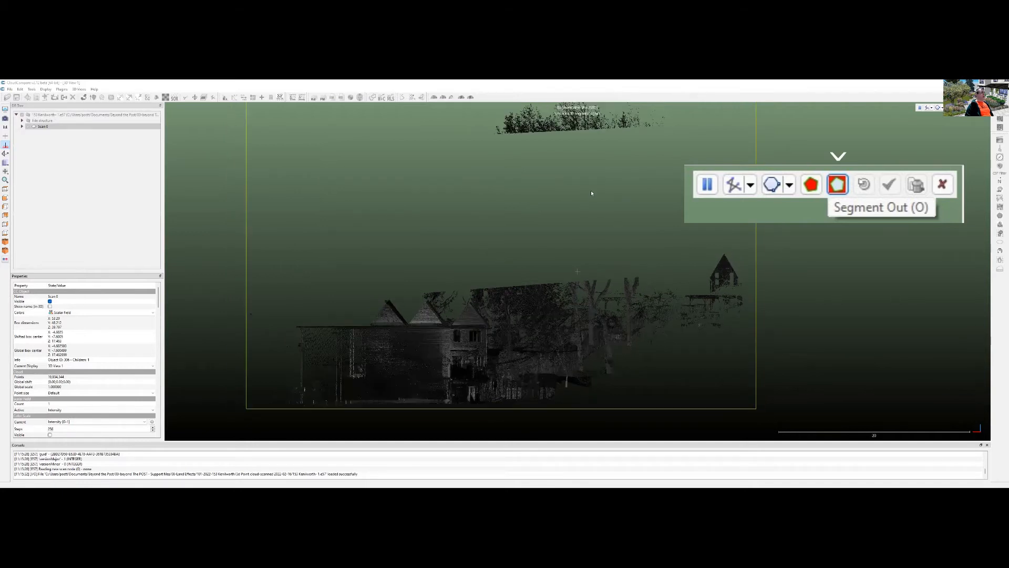
{"action": "scroll", "coordinate": [537, 169], "scroll_direction": "down", "scroll_amount": 1}
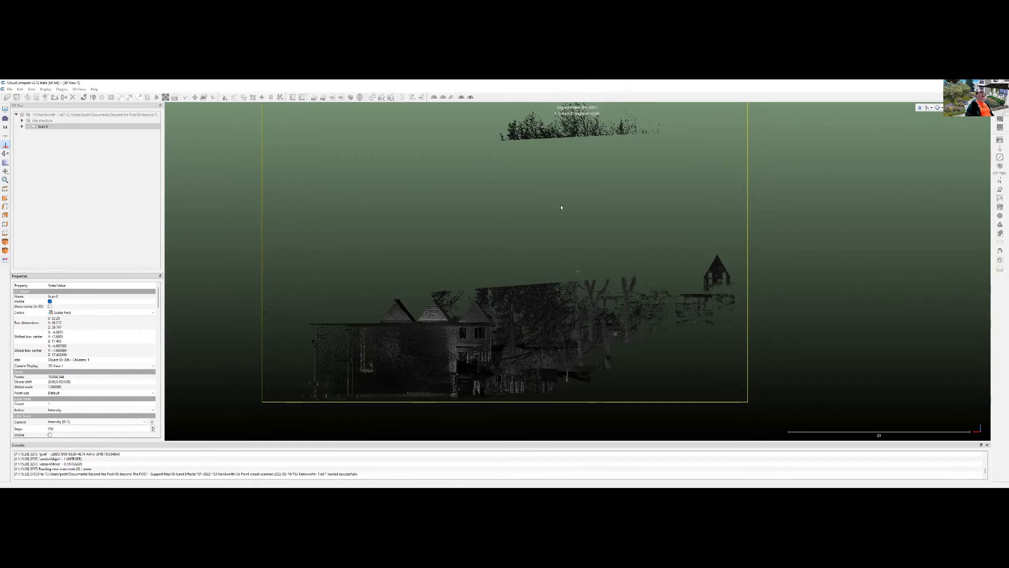
{"action": "scroll", "coordinate": [586, 126], "scroll_direction": "down", "scroll_amount": 1}
{"action": "scroll", "coordinate": [560, 170], "scroll_direction": "down", "scroll_amount": 2}
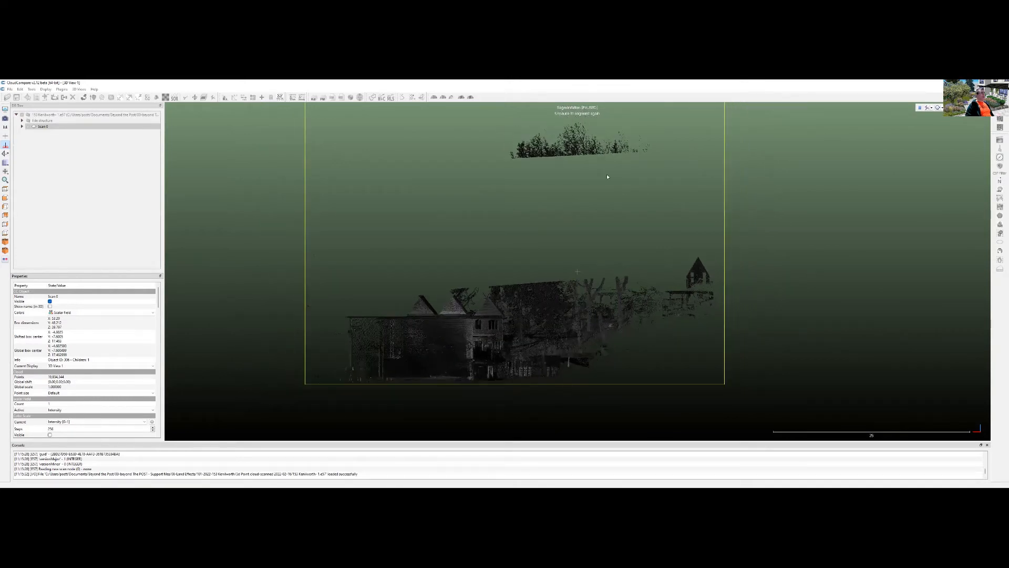
{"action": "scroll", "coordinate": [607, 176], "scroll_direction": "down", "scroll_amount": 1}
{"action": "scroll", "coordinate": [616, 221], "scroll_direction": "down", "scroll_amount": 1}
{"action": "scroll", "coordinate": [616, 221], "scroll_direction": "down", "scroll_amount": 1}
{"action": "scroll", "coordinate": [615, 221], "scroll_direction": "up", "scroll_amount": 1}
{"action": "scroll", "coordinate": [622, 147], "scroll_direction": "down", "scroll_amount": 1}
{"action": "scroll", "coordinate": [600, 157], "scroll_direction": "up", "scroll_amount": 1}
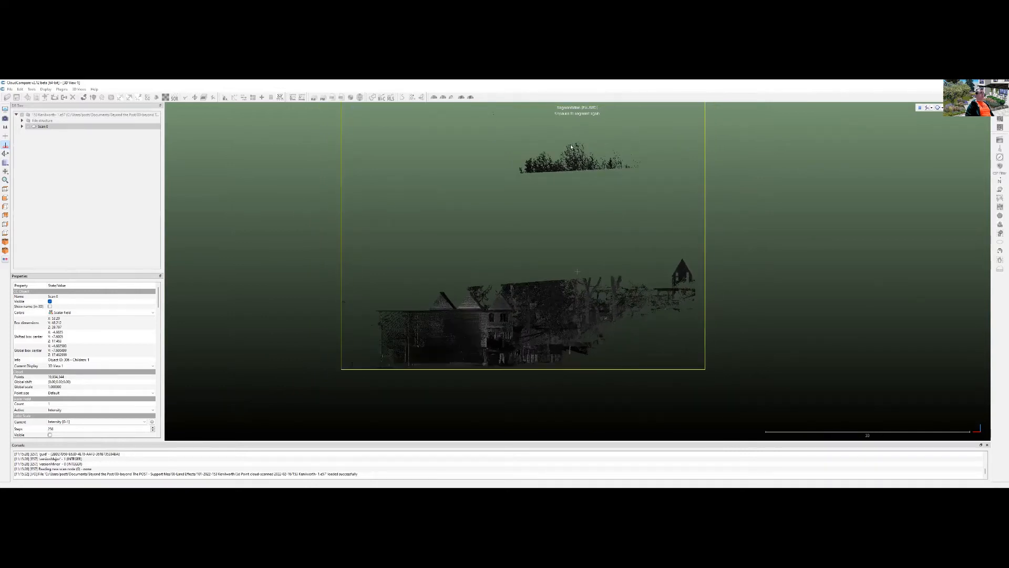
{"action": "right_click_drag", "start_coordinate": [586, 153], "coordinate": [591, 214]}
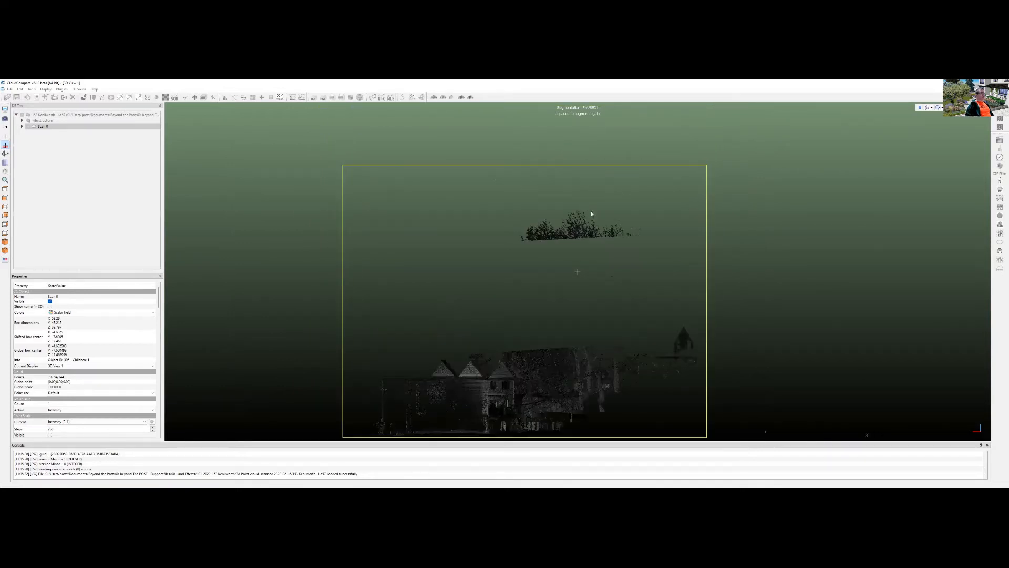
{"action": "scroll", "coordinate": [626, 209], "scroll_direction": "up", "scroll_amount": 2}
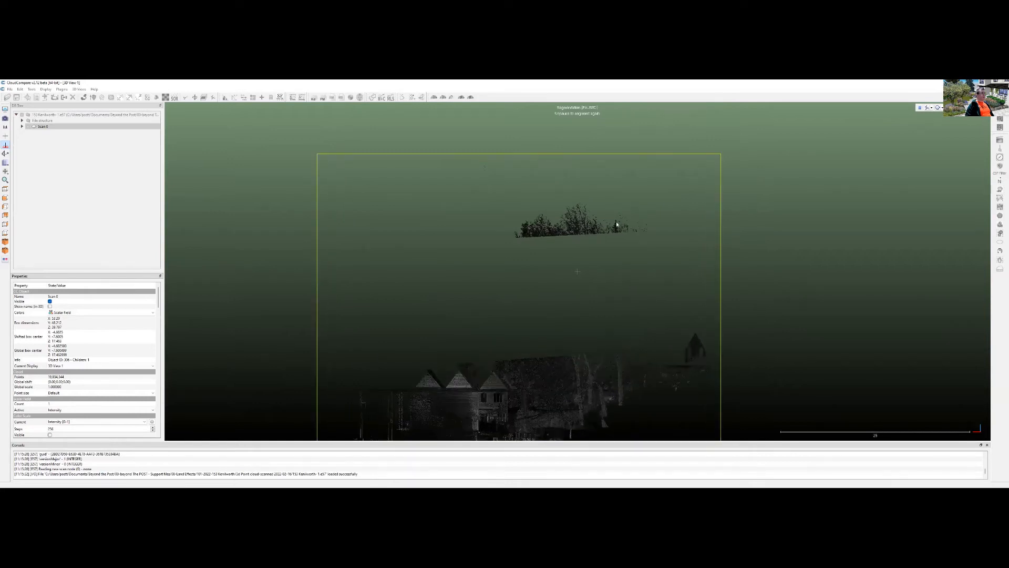
{"action": "key", "text": "space"}
{"action": "left_click", "coordinate": [652, 177]}
{"action": "left_click", "coordinate": [468, 171]}
{"action": "left_click", "coordinate": [432, 261]}
{"action": "left_click", "coordinate": [651, 280]}
{"action": "right_click", "coordinate": [766, 233]}
{"action": "key", "text": "o"}
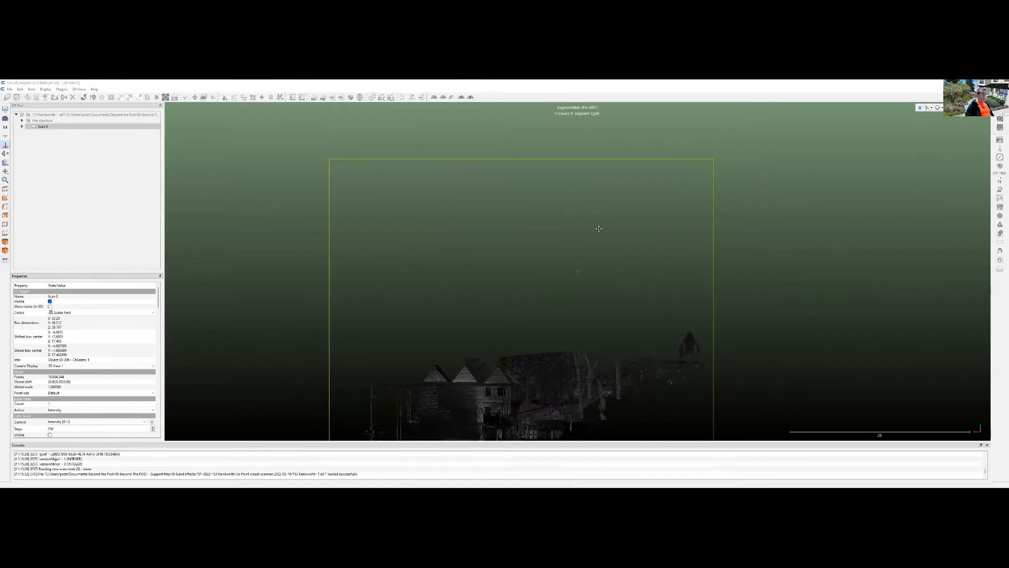
- Outline the remaining trunks and foliage above the sloping ground beside the houses and segment them out
{"action": "right_click_drag", "start_coordinate": [599, 228], "coordinate": [607, 168]}
{"action": "right_click_drag", "start_coordinate": [559, 297], "coordinate": [565, 215]}
{"action": "scroll", "coordinate": [564, 215], "scroll_direction": "up", "scroll_amount": 5}
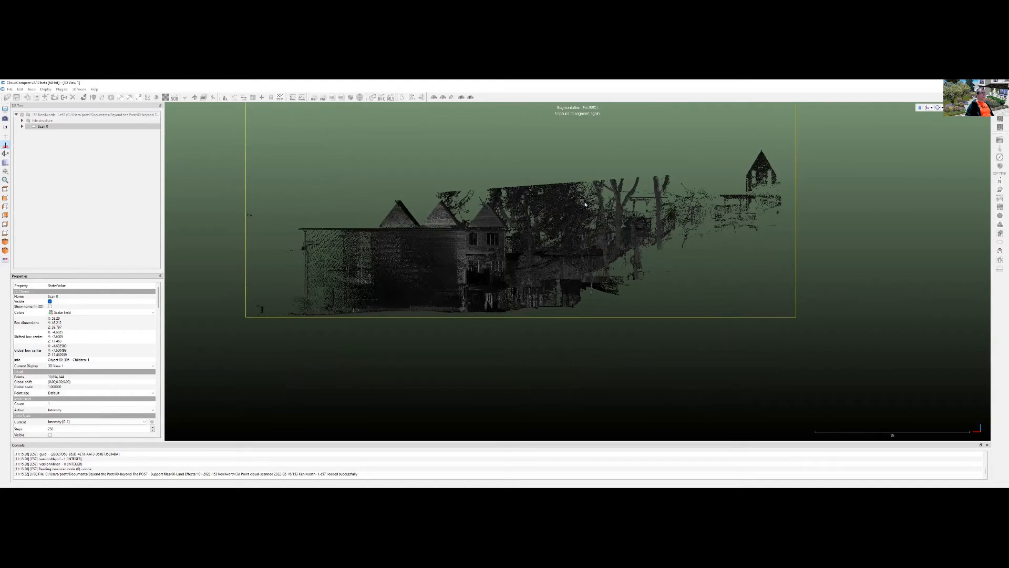
{"action": "scroll", "coordinate": [566, 209], "scroll_direction": "up", "scroll_amount": 2}
{"action": "key", "text": "space"}
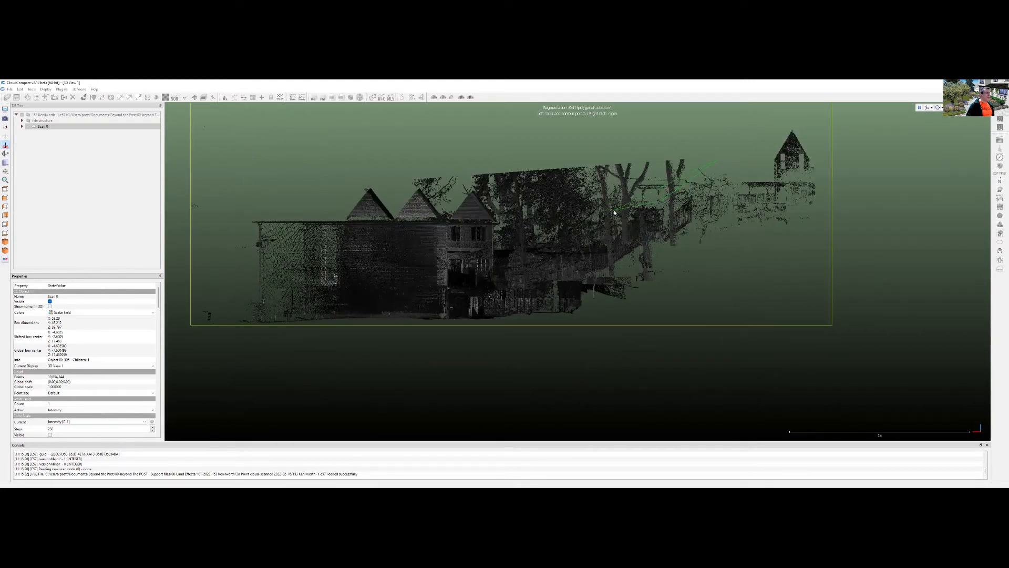
{"action": "left_click", "coordinate": [592, 239]}
{"action": "left_click", "coordinate": [719, 134]}
{"action": "right_click", "coordinate": [718, 134]}
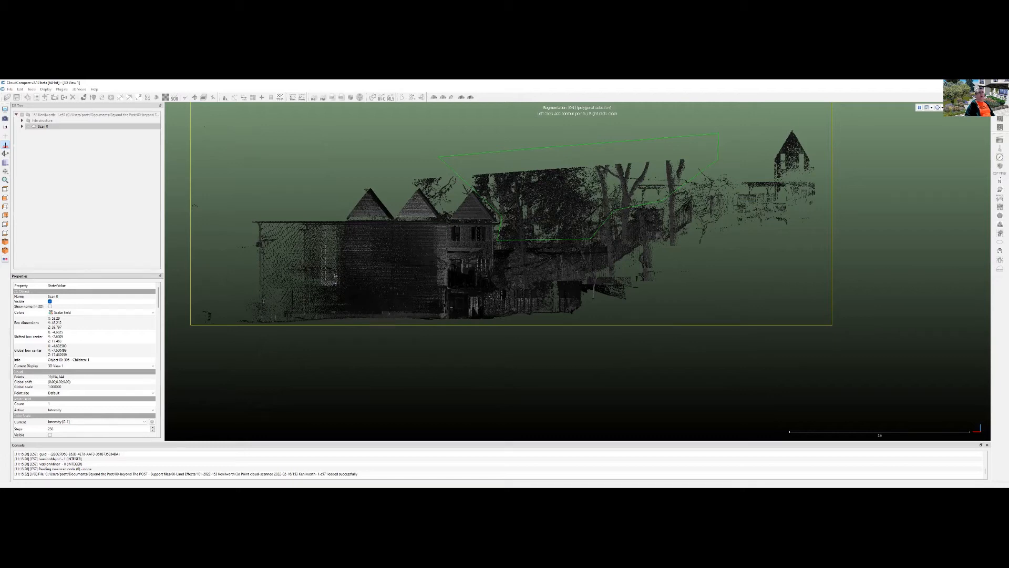
{"action": "left_click", "coordinate": [954, 108]}
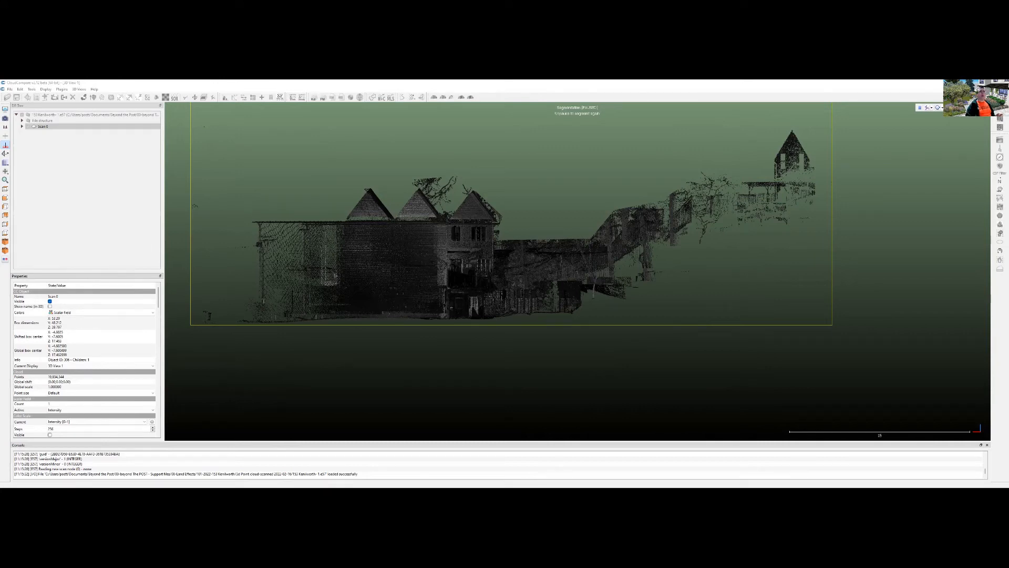
- Confirm the segmentation and select the segmented part of Scan 0
{"action": "key", "text": "Return"}
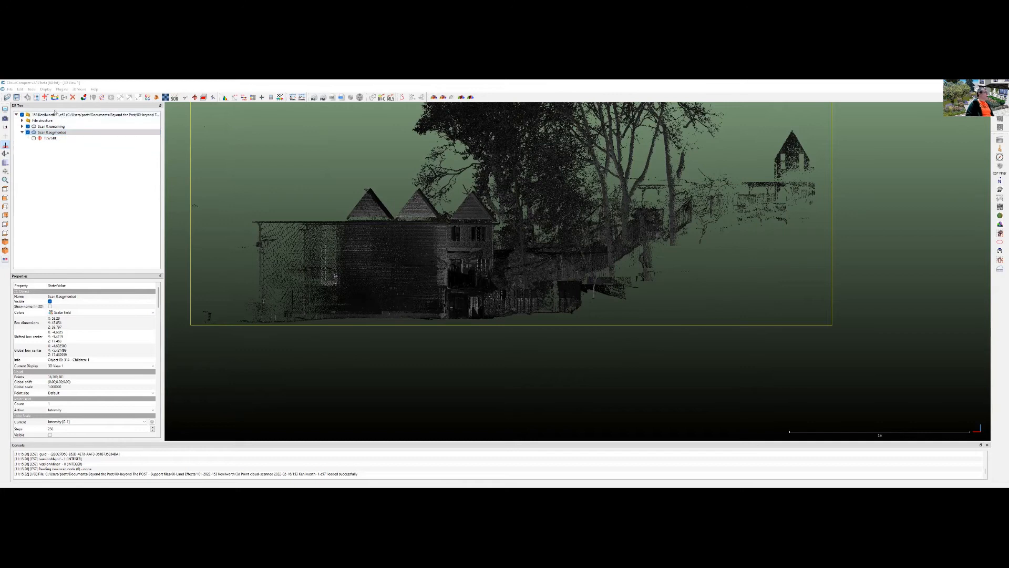
{"action": "left_click", "coordinate": [36, 133]}
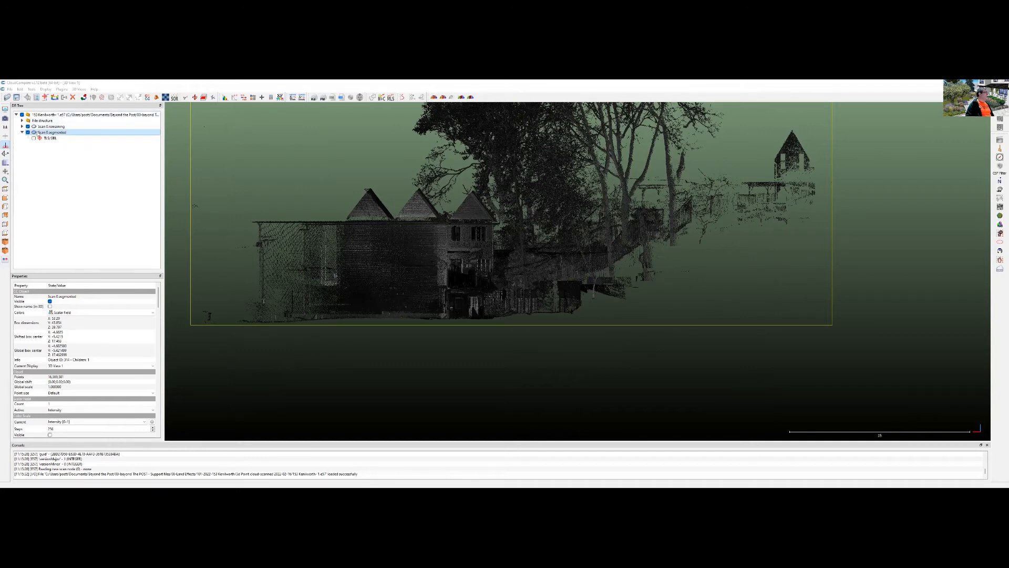
{"action": "left_click", "coordinate": [61, 132]}
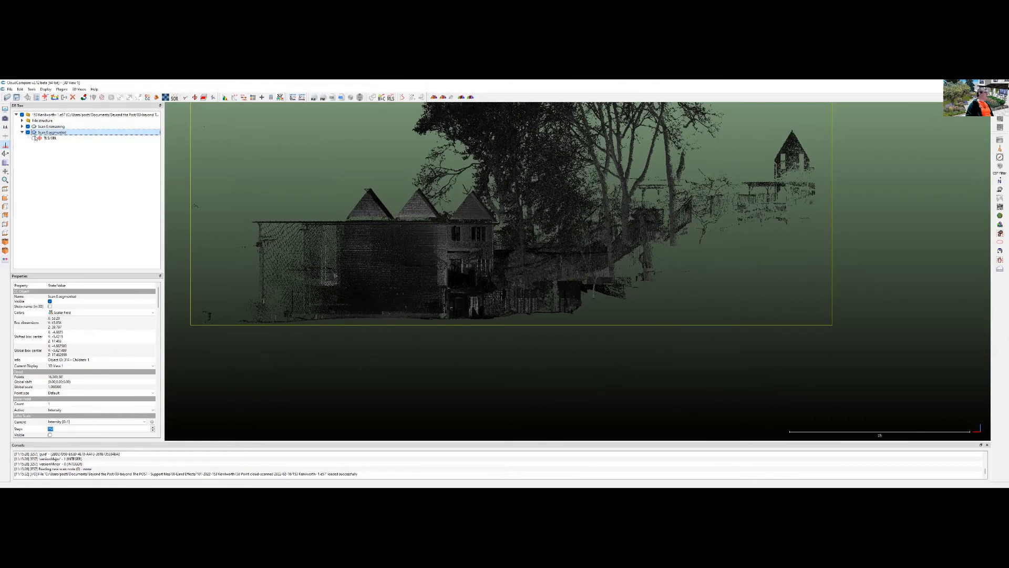
- Rename the segmented cloud to site and the remaining tree cloud to tree canopy, and leave only the site cloud visible
{"action": "left_click", "coordinate": [28, 133]}
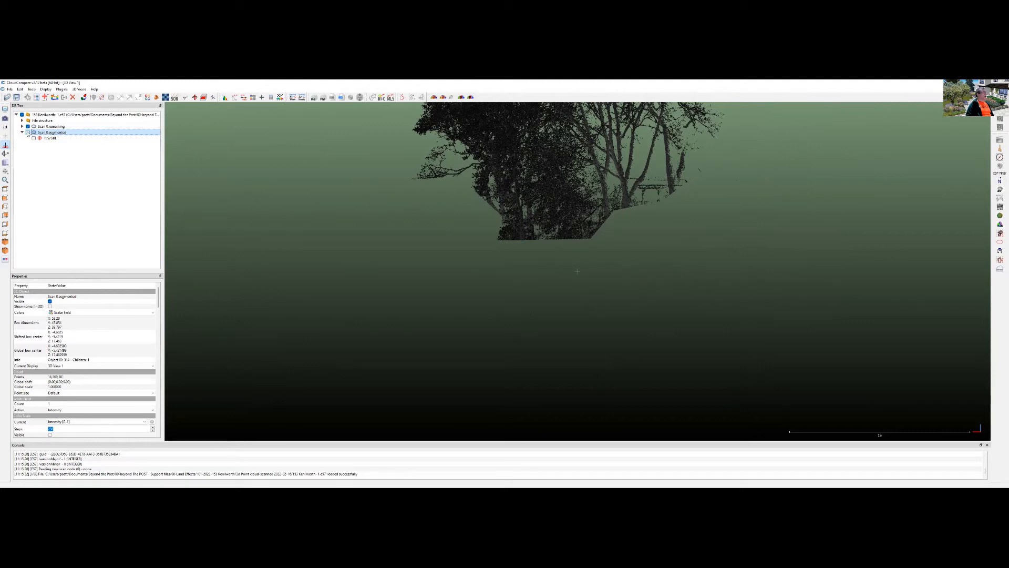
{"action": "double_click", "coordinate": [68, 132]}
{"action": "type", "text": "S"}
{"action": "key", "text": "Return"}
{"action": "double_click", "coordinate": [67, 127]}
{"action": "type", "text": "tree canopy"}
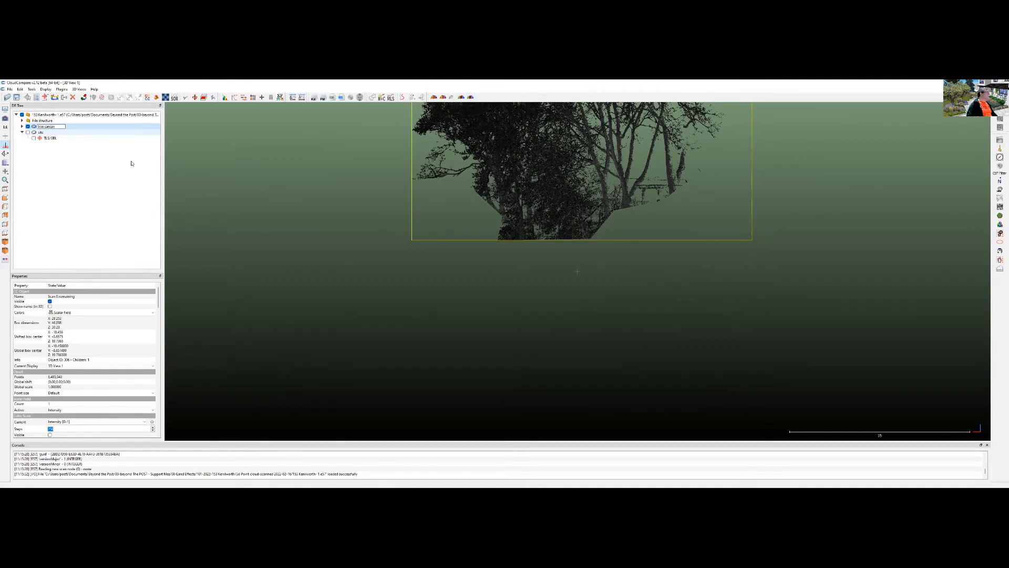
{"action": "left_click", "coordinate": [131, 163]}
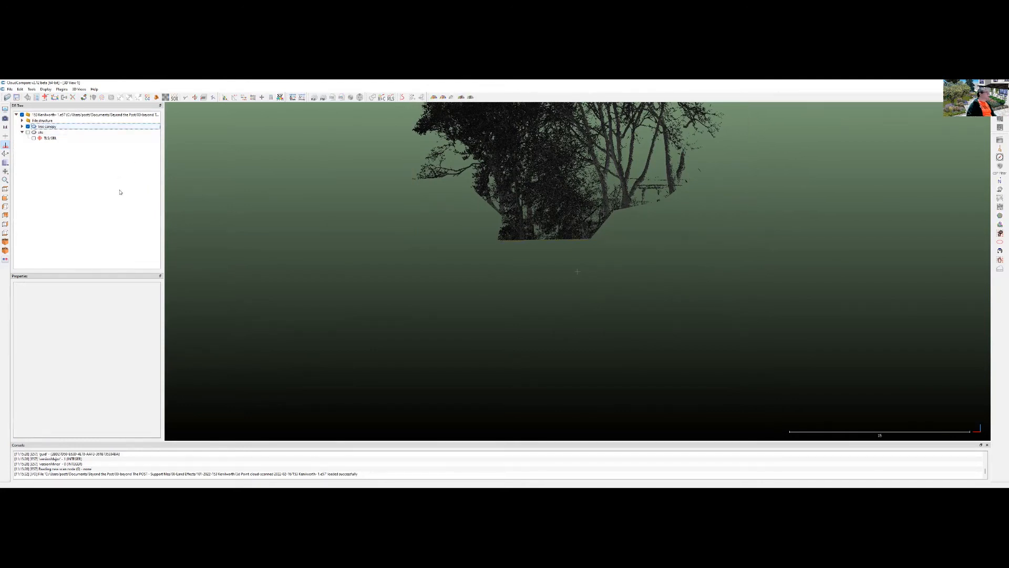
{"action": "left_click", "coordinate": [28, 132]}
{"action": "left_click", "coordinate": [28, 126]}
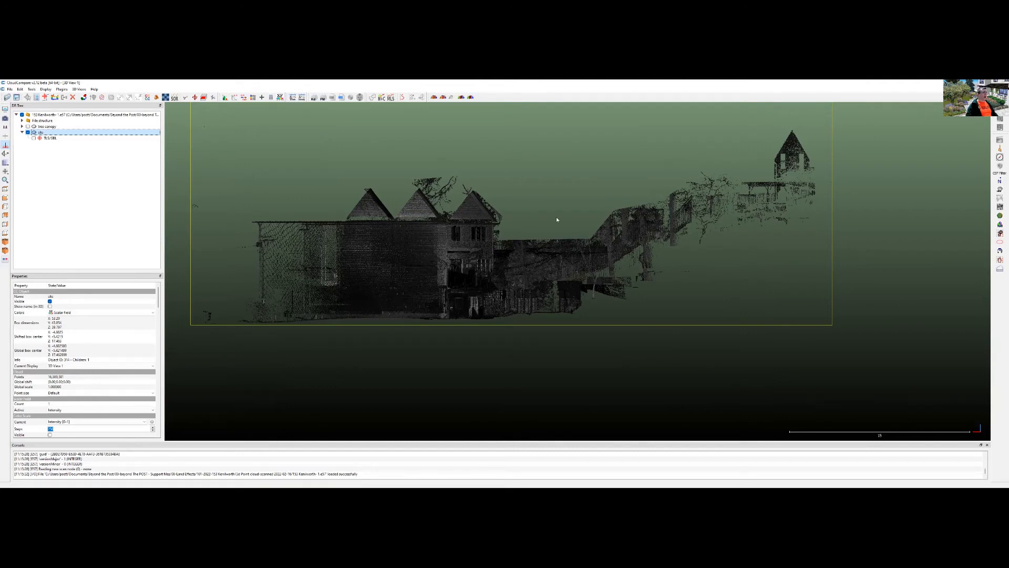
- Examine the houses, fences and garden slope in the site cloud for leftover tree trunks and vegetation
{"action": "left_click_drag", "start_coordinate": [557, 220], "coordinate": [628, 299]}
{"action": "left_click_drag", "start_coordinate": [566, 237], "coordinate": [572, 216]}
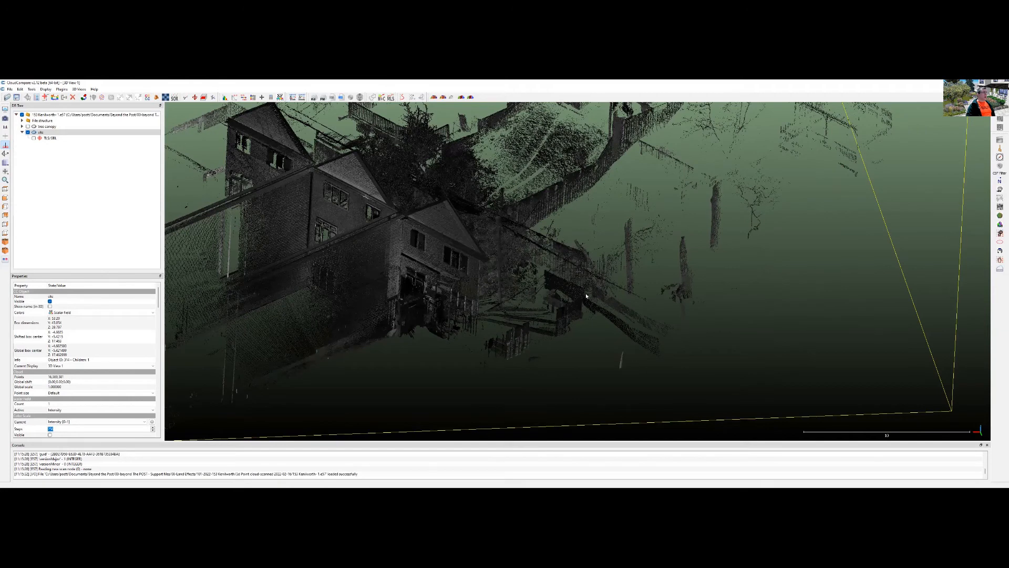
{"action": "left_click_drag", "start_coordinate": [591, 295], "coordinate": [637, 326]}
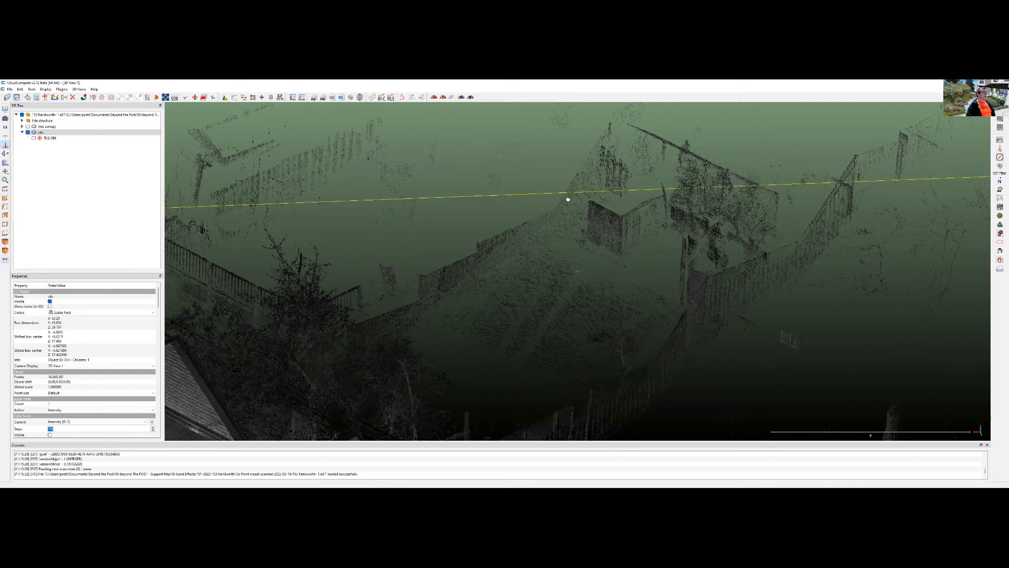
{"action": "left_click_drag", "start_coordinate": [541, 156], "coordinate": [632, 285]}
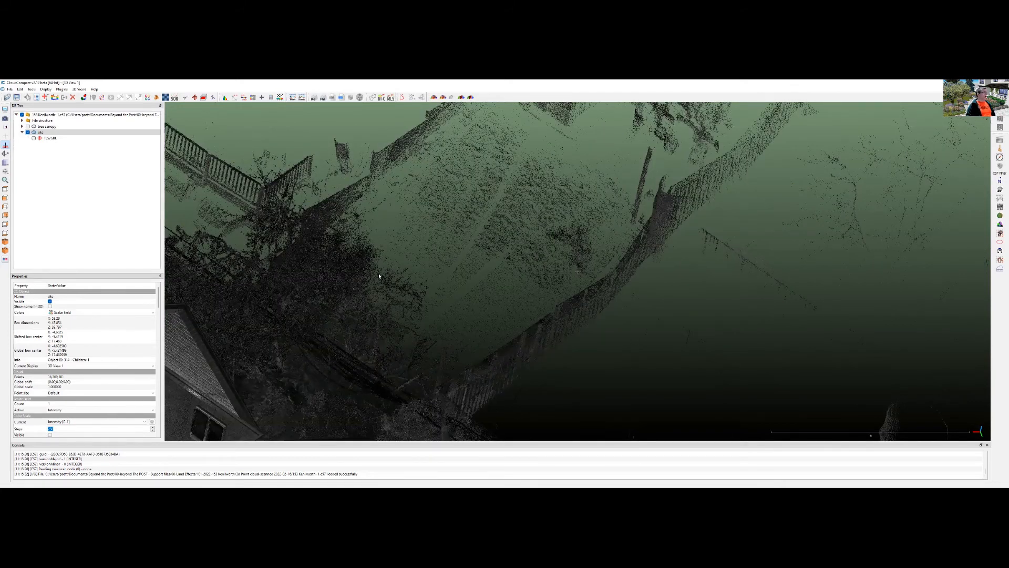
{"action": "left_click_drag", "start_coordinate": [295, 177], "coordinate": [357, 209]}
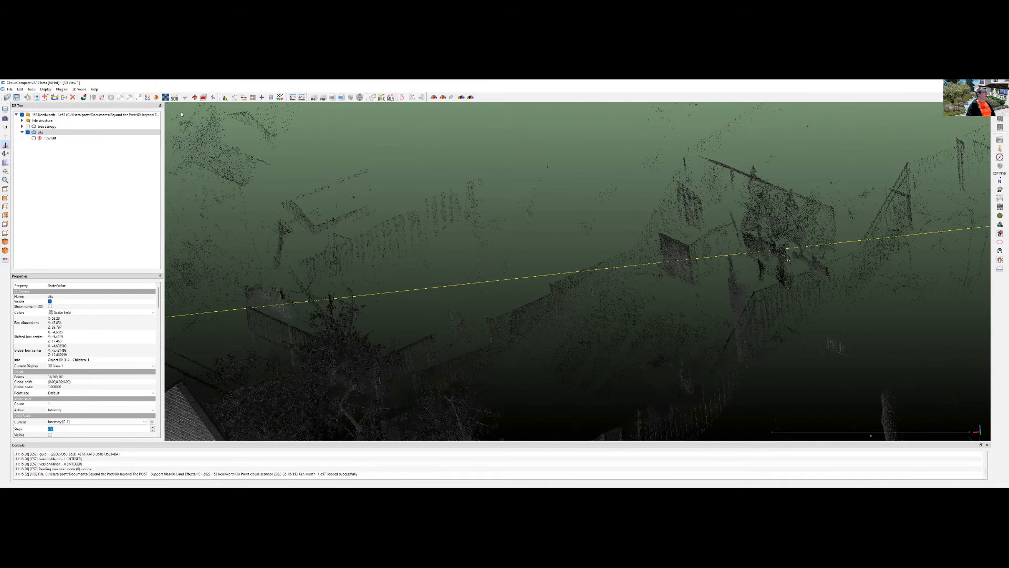
{"action": "left_click_drag", "start_coordinate": [691, 309], "coordinate": [528, 322]}
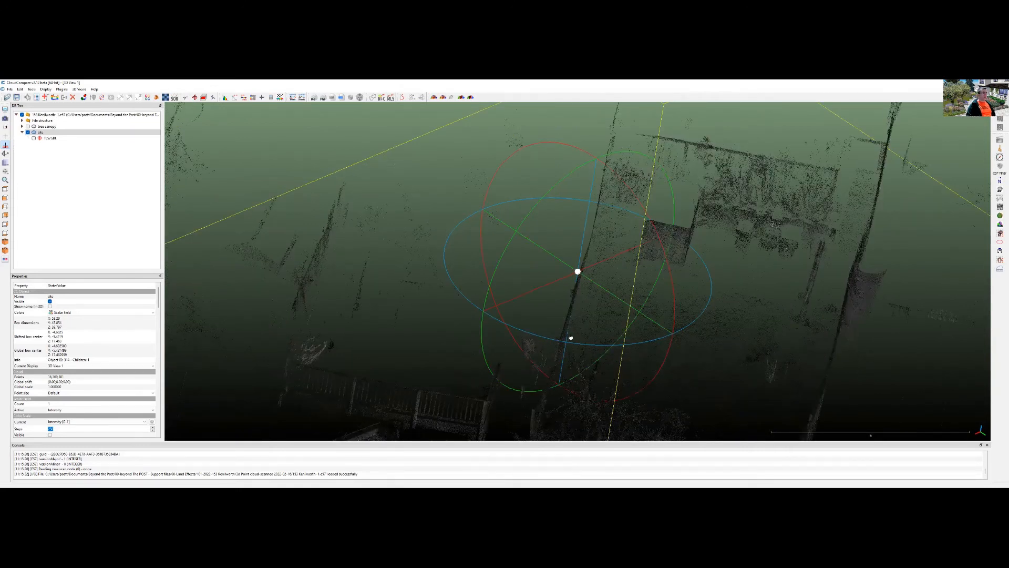
{"action": "left_click_drag", "start_coordinate": [571, 337], "coordinate": [727, 290]}
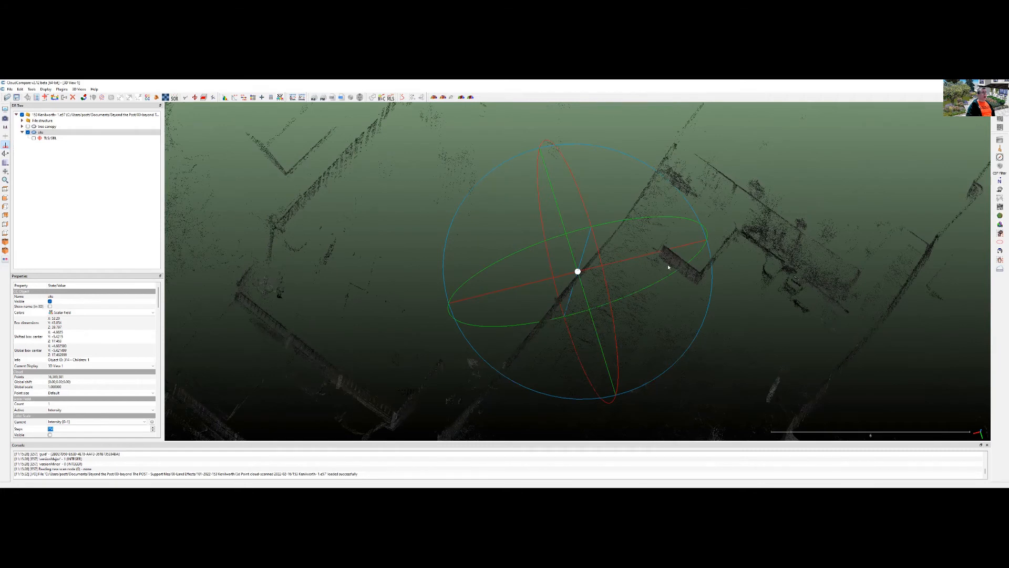
{"action": "left_click_drag", "start_coordinate": [668, 267], "coordinate": [680, 288]}
{"action": "scroll", "coordinate": [680, 288], "scroll_direction": "down", "scroll_amount": 5}
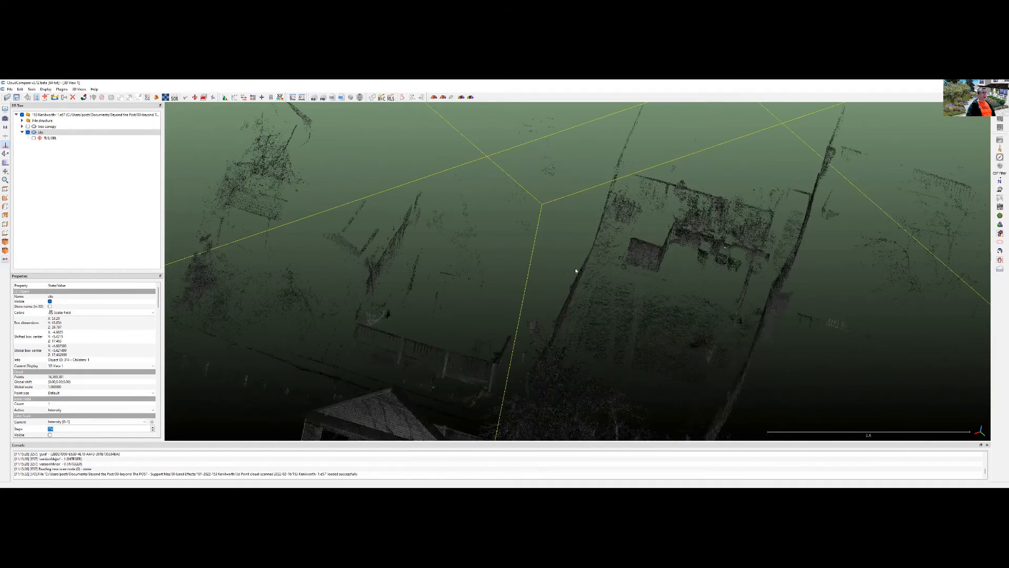
{"action": "scroll", "coordinate": [669, 263], "scroll_direction": "up", "scroll_amount": 5}
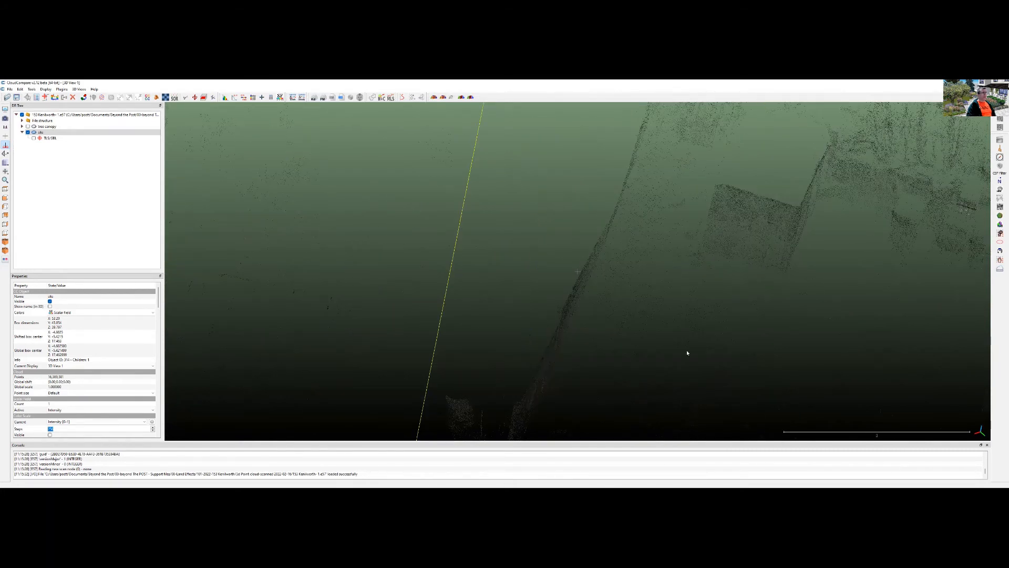
{"action": "scroll", "coordinate": [673, 321], "scroll_direction": "down", "scroll_amount": 5}
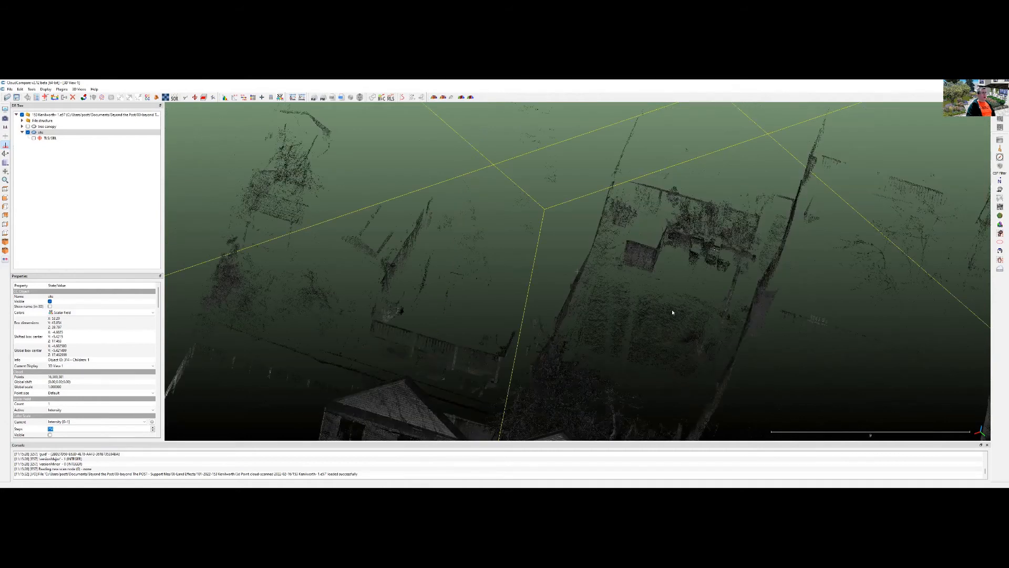
{"action": "scroll", "coordinate": [668, 300], "scroll_direction": "down", "scroll_amount": 1}
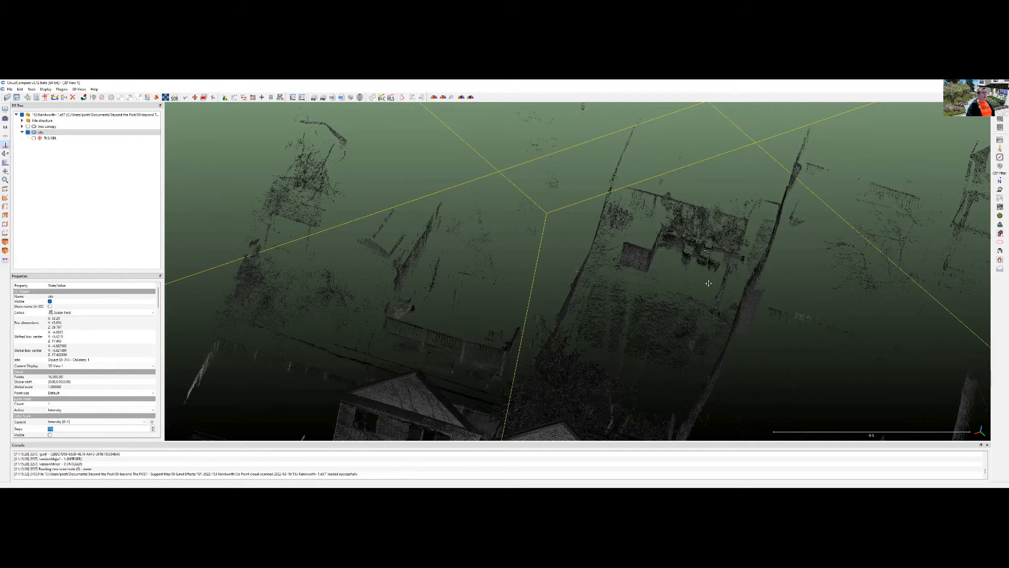
{"action": "left_click_drag", "start_coordinate": [709, 283], "coordinate": [708, 293]}
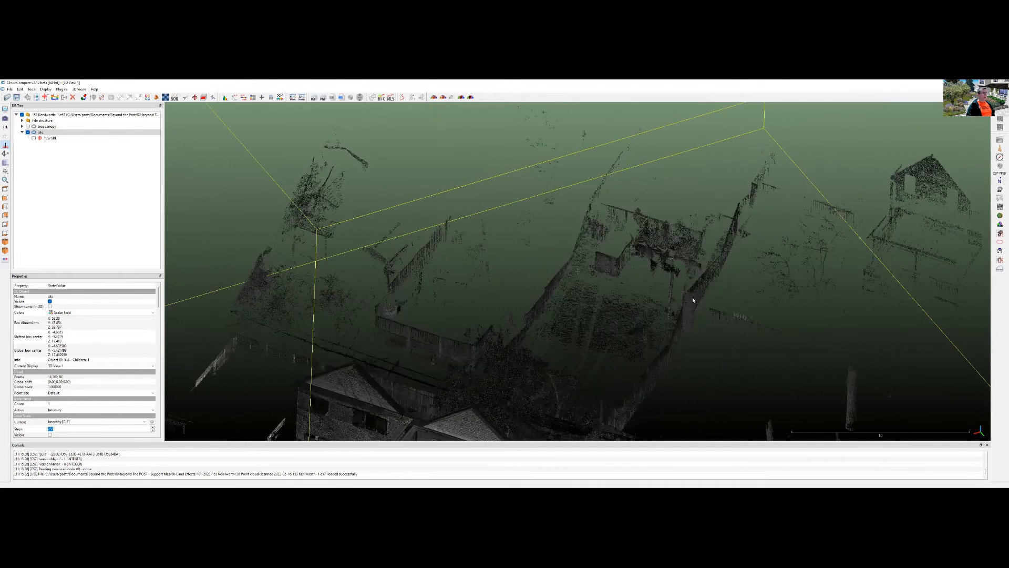
{"action": "left_click_drag", "start_coordinate": [575, 283], "coordinate": [510, 332]}
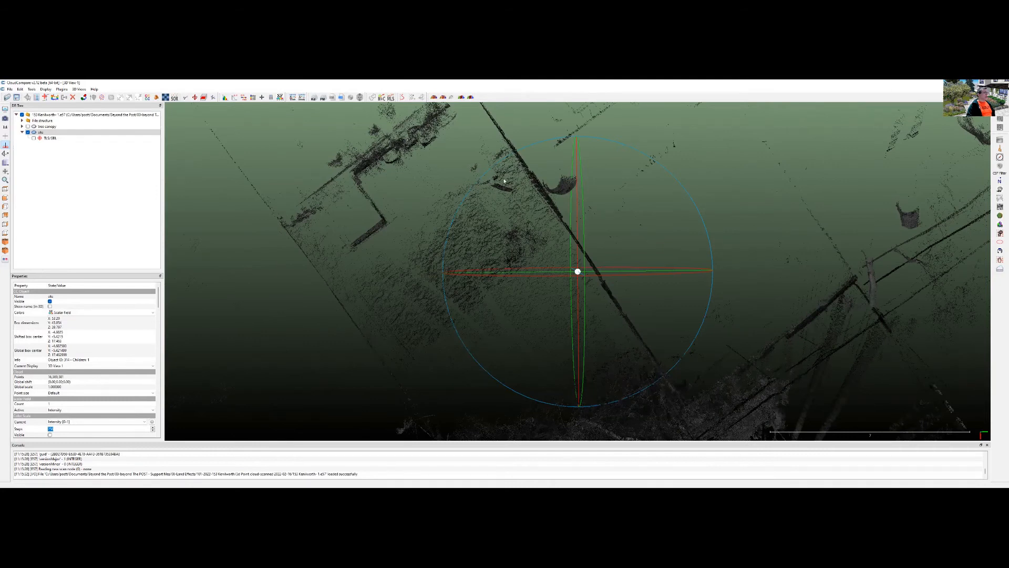
{"action": "left_click_drag", "start_coordinate": [484, 195], "coordinate": [515, 187]}
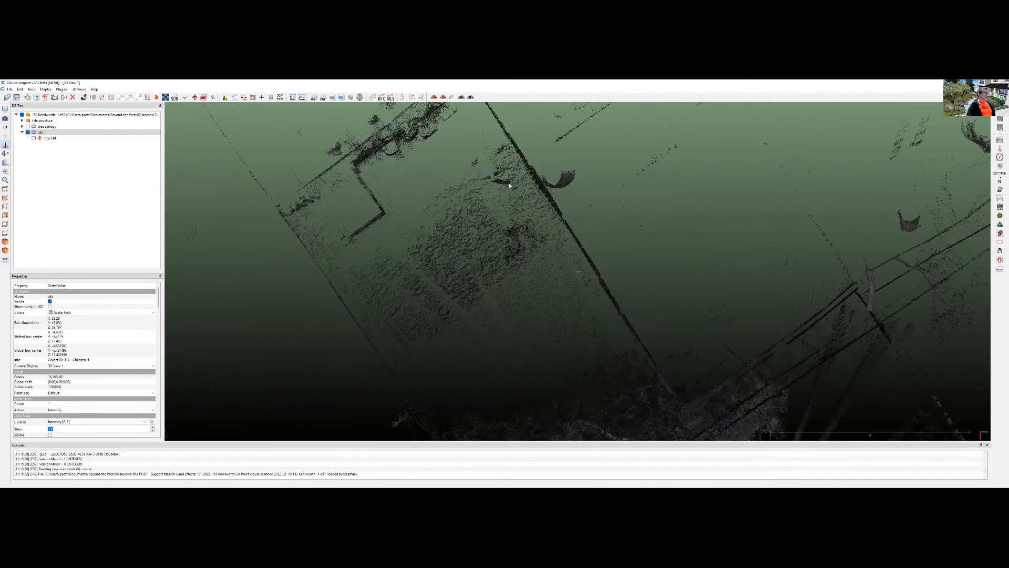
{"action": "left_click_drag", "start_coordinate": [479, 117], "coordinate": [481, 130]}
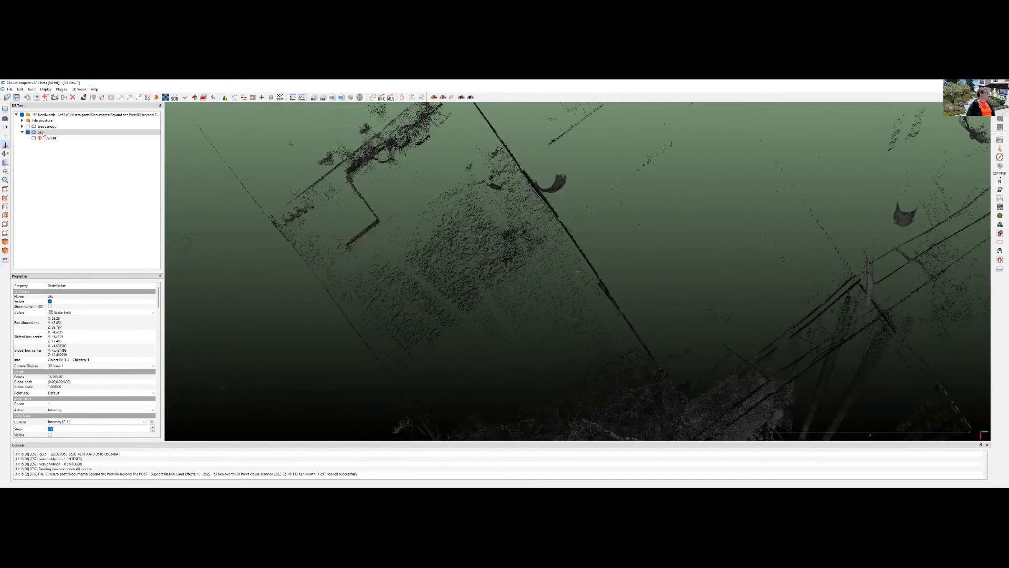
- Segment the site cloud in top view with a polygon around the isolated trunk beside the garden fence, cut out its points and confirm
{"action": "left_click", "coordinate": [25, 133]}
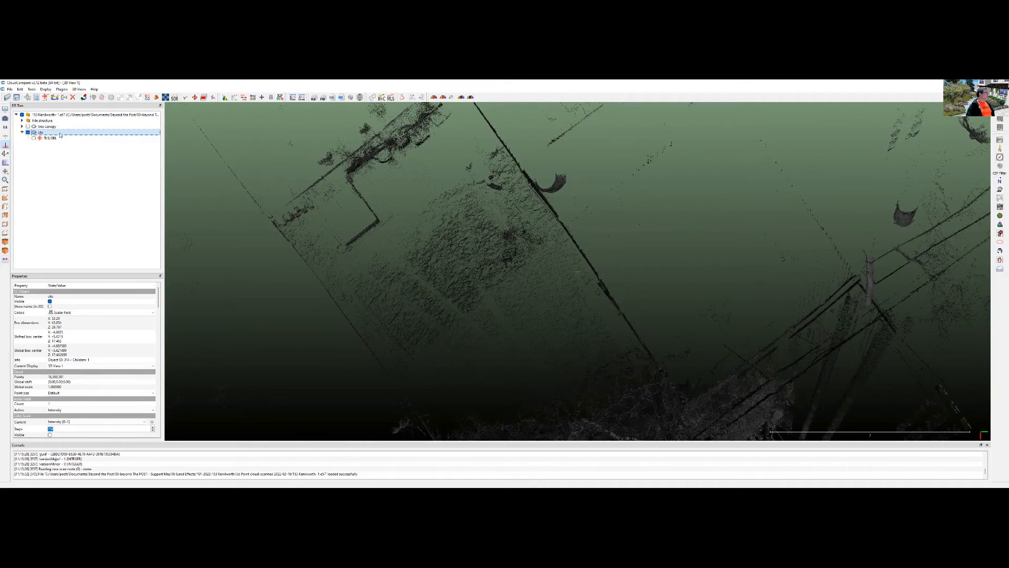
{"action": "left_click", "coordinate": [5, 191]}
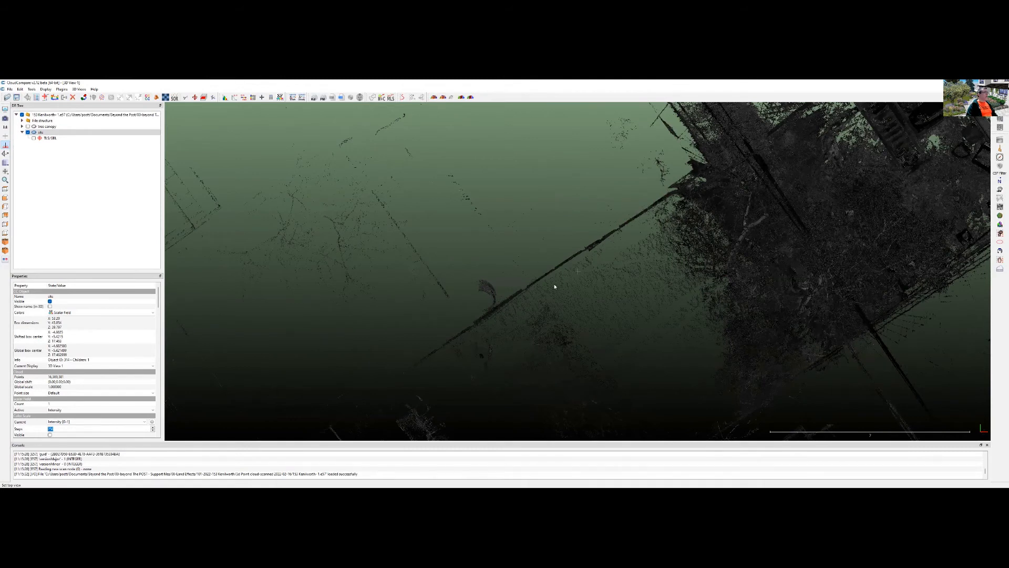
{"action": "scroll", "coordinate": [555, 288], "scroll_direction": "down", "scroll_amount": 7}
{"action": "right_click_drag", "start_coordinate": [554, 288], "coordinate": [508, 203]}
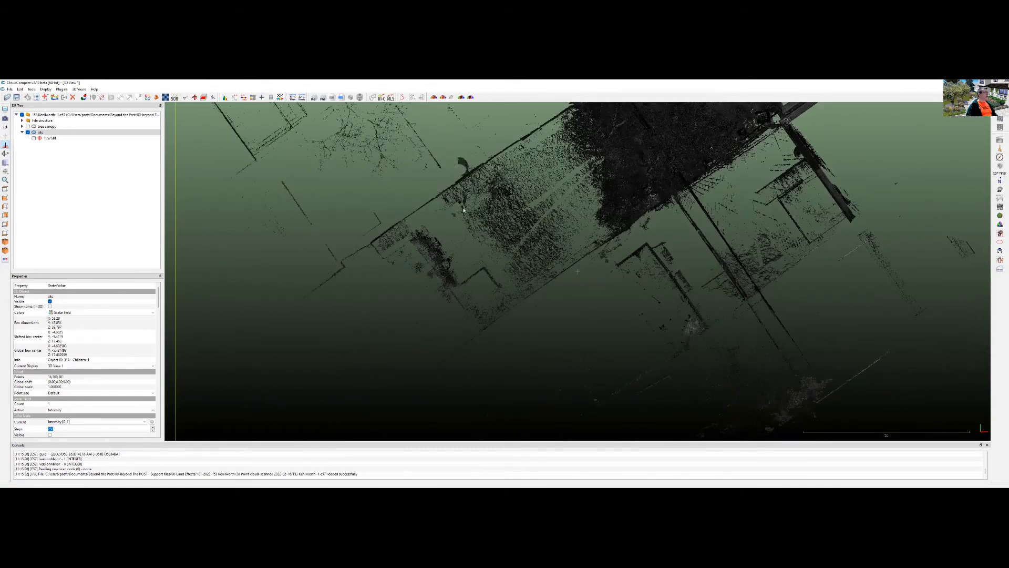
{"action": "scroll", "coordinate": [388, 196], "scroll_direction": "up", "scroll_amount": 5}
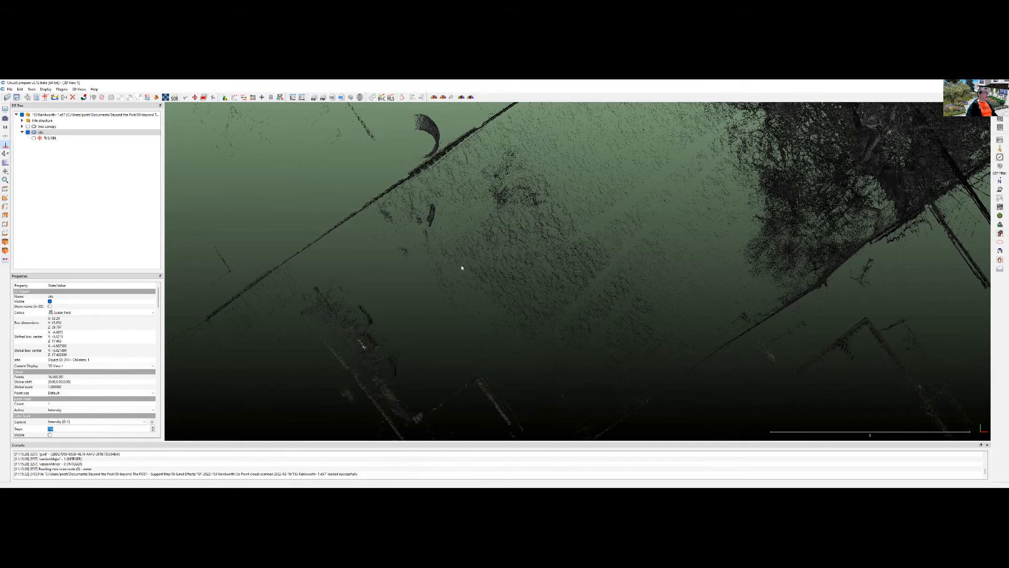
{"action": "left_click", "coordinate": [50, 133]}
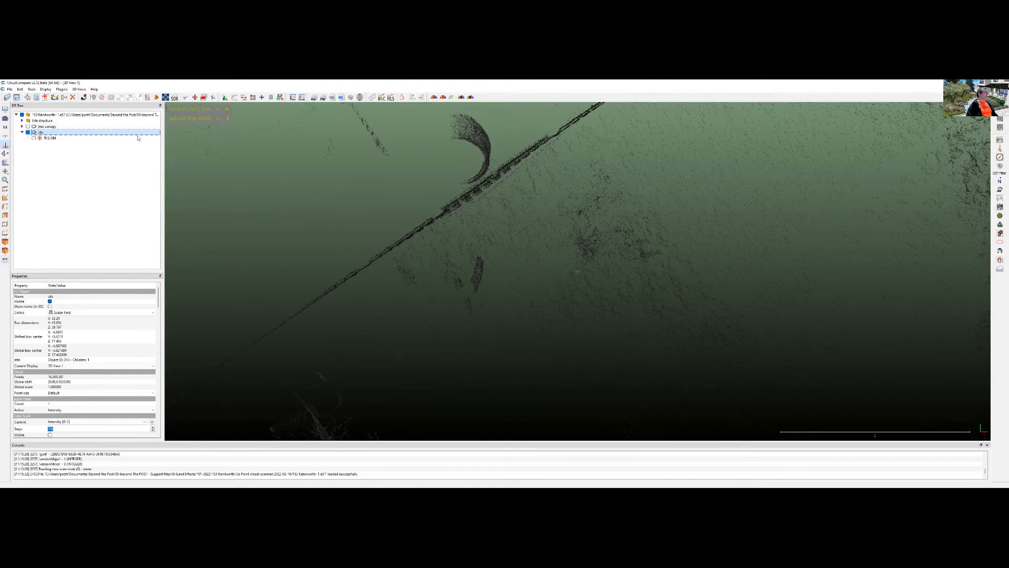
{"action": "key", "text": "t"}
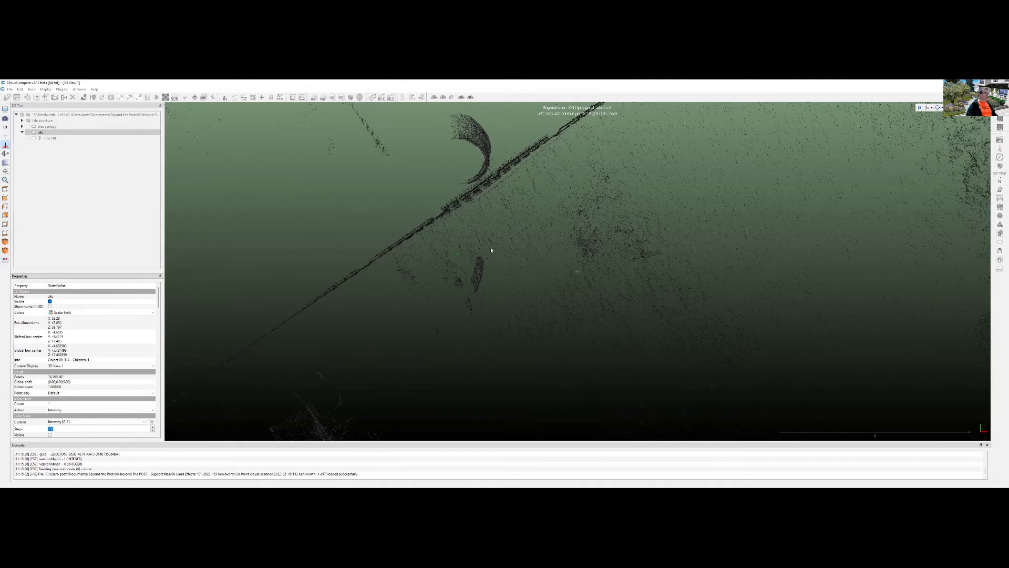
{"action": "left_click", "coordinate": [518, 281]}
{"action": "left_click", "coordinate": [487, 327]}
{"action": "left_click", "coordinate": [440, 333]}
{"action": "left_click", "coordinate": [955, 107]}
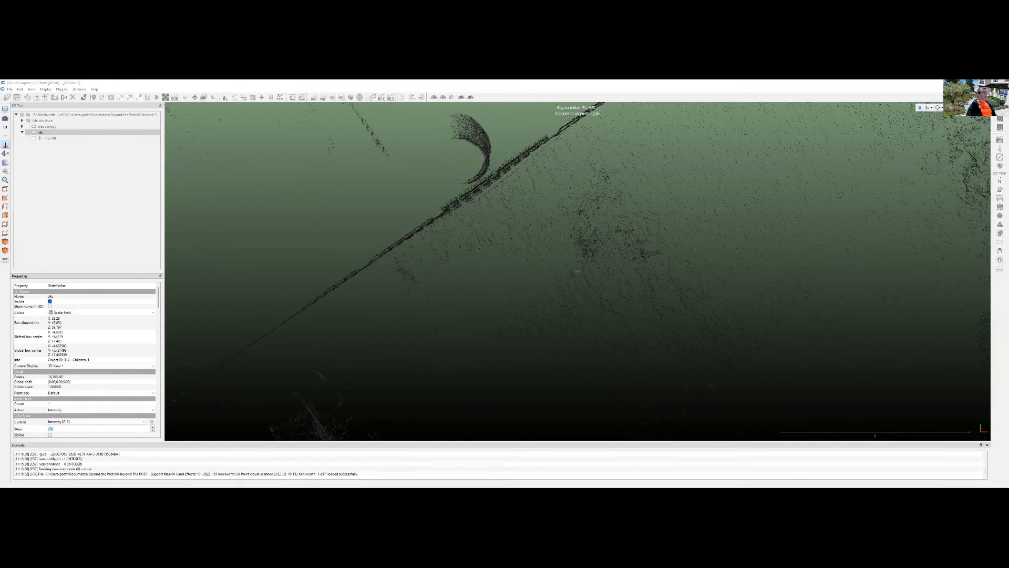
{"action": "left_click", "coordinate": [971, 108]}
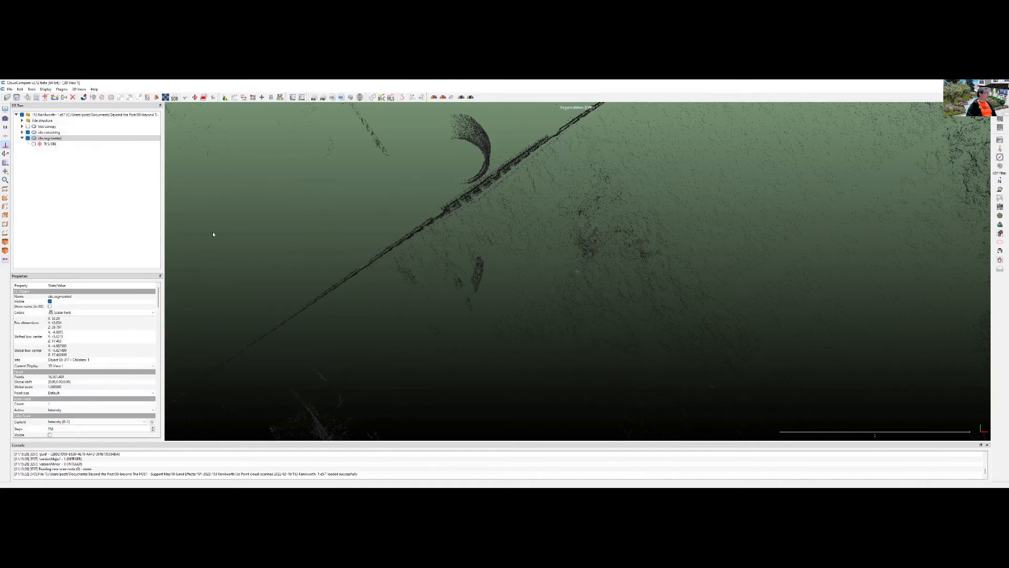
- Hide the segmented site cloud to isolate the cut-out trunk points and view the trunk's base from the side
{"action": "left_click", "coordinate": [26, 139]}
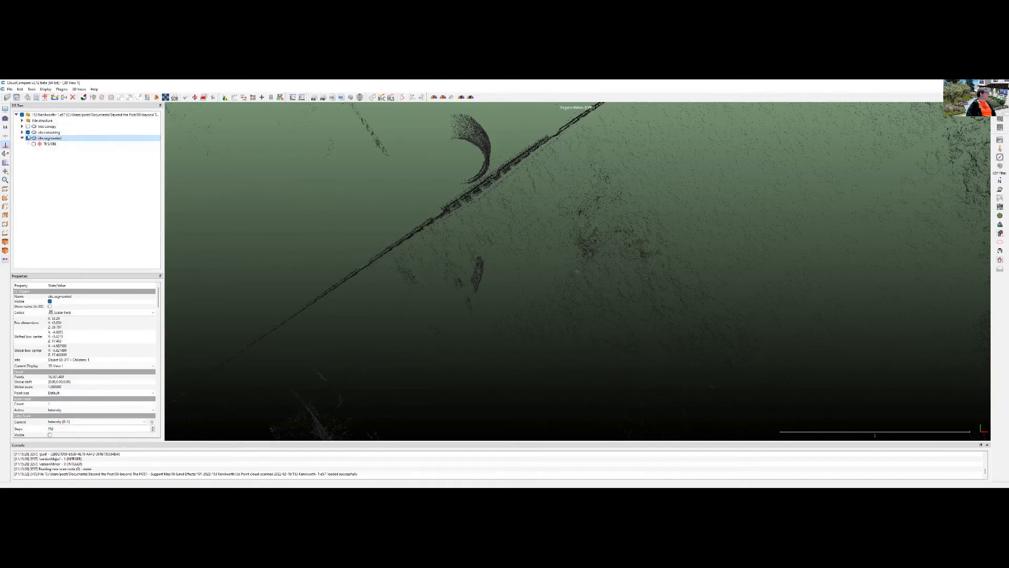
{"action": "left_click", "coordinate": [28, 132]}
{"action": "left_click", "coordinate": [27, 133]}
{"action": "left_click", "coordinate": [28, 138]}
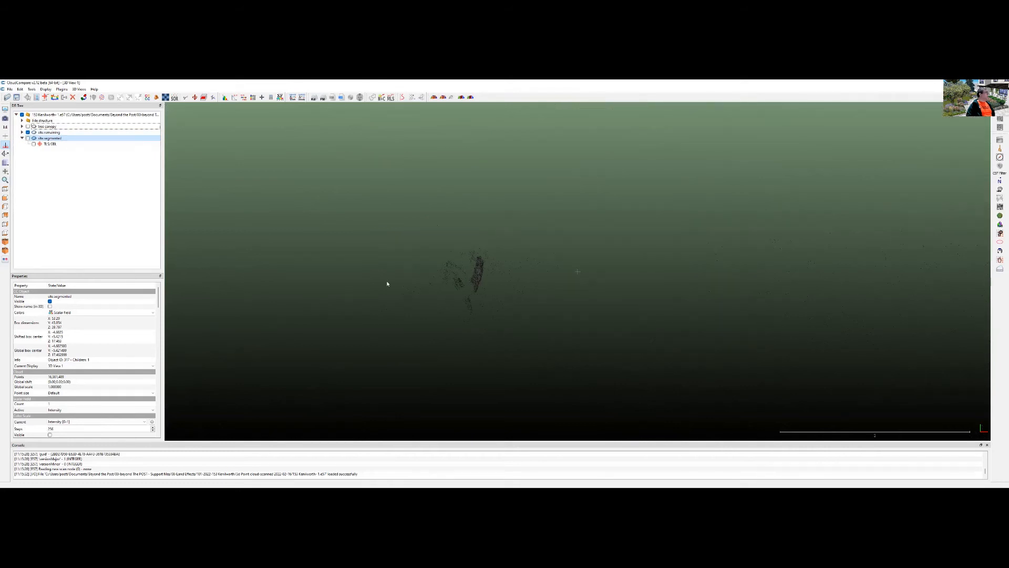
{"action": "left_click_drag", "start_coordinate": [513, 320], "coordinate": [551, 272]}
{"action": "left_click_drag", "start_coordinate": [586, 221], "coordinate": [556, 288]}
{"action": "right_click_drag", "start_coordinate": [556, 289], "coordinate": [542, 210]}
{"action": "scroll", "coordinate": [551, 245], "scroll_direction": "up", "scroll_amount": 4}
{"action": "left_click_drag", "start_coordinate": [537, 234], "coordinate": [575, 197]}
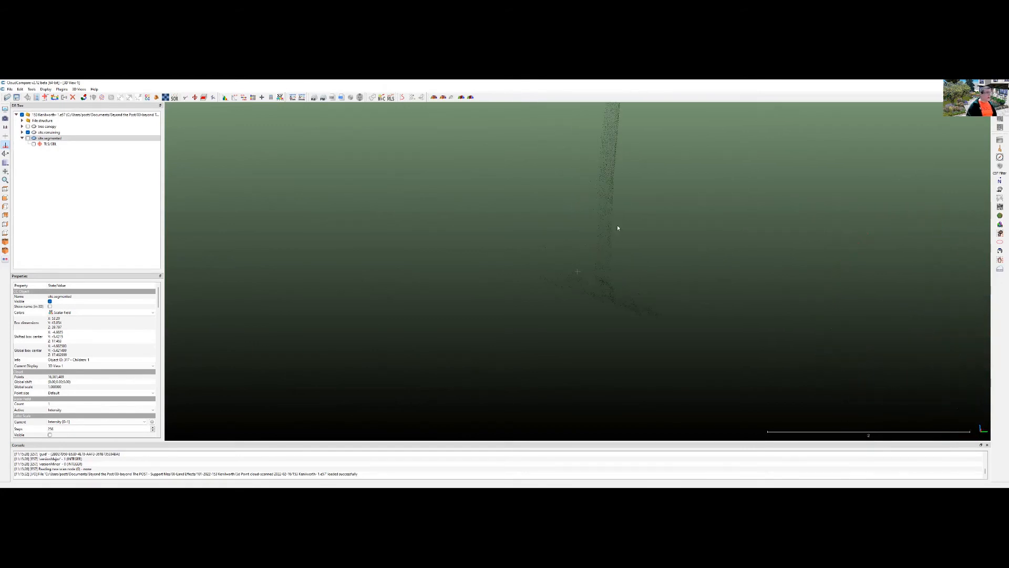
{"action": "right_click_drag", "start_coordinate": [592, 243], "coordinate": [532, 146]}
{"action": "scroll", "coordinate": [530, 147], "scroll_direction": "up", "scroll_amount": 3}
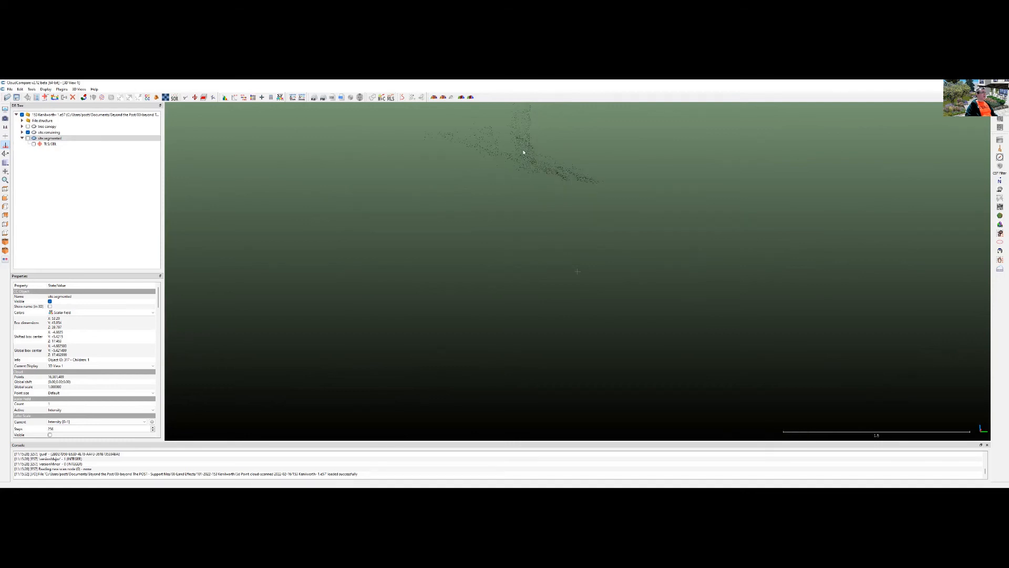
{"action": "left_click_drag", "start_coordinate": [523, 147], "coordinate": [532, 166]}
- Segment the remaining trunk cloud with a polygon around the ground points to the right of the trunk's base and cut them out
{"action": "key", "text": "t"}
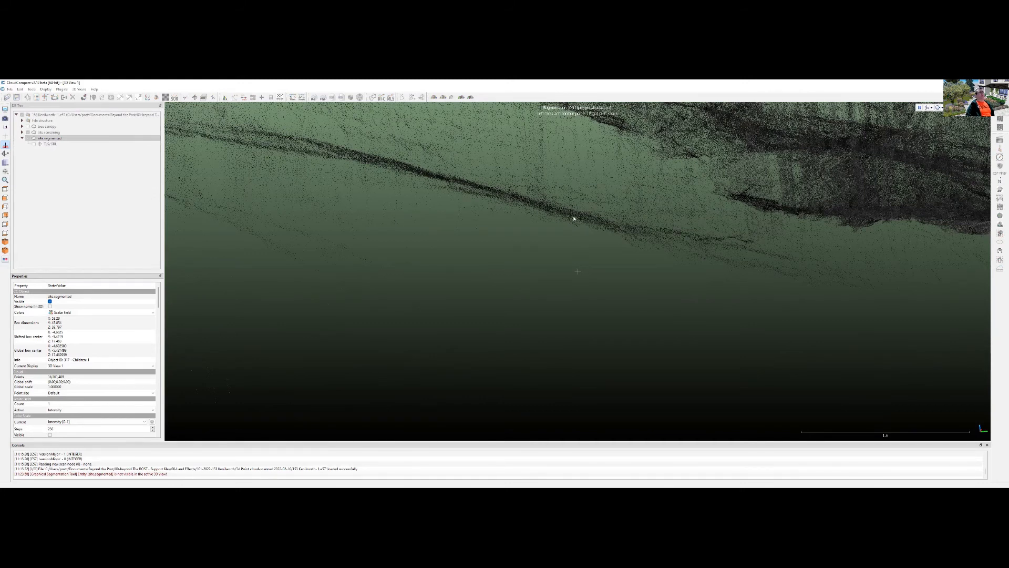
{"action": "key", "text": "Escape"}
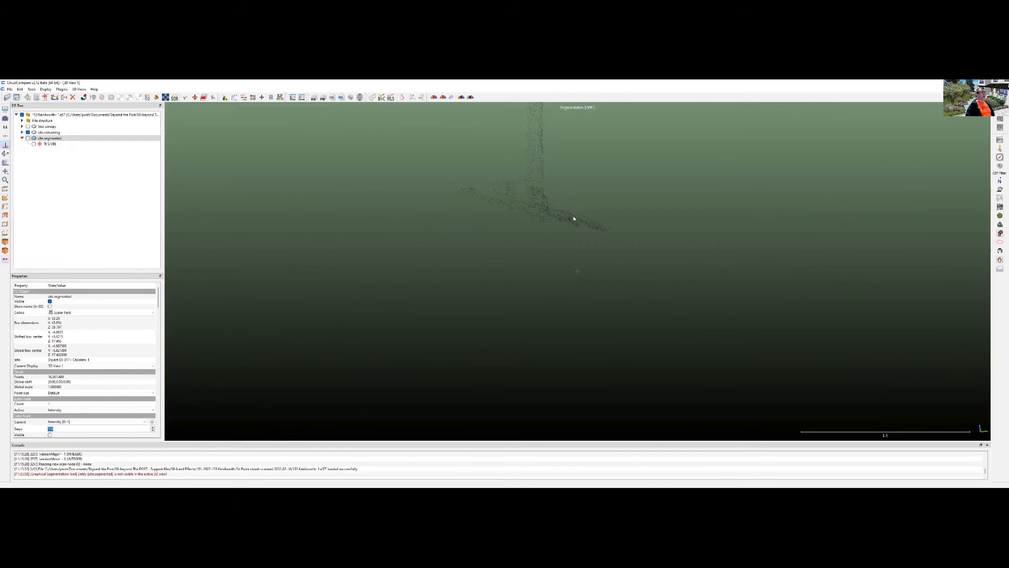
{"action": "left_click", "coordinate": [53, 134]}
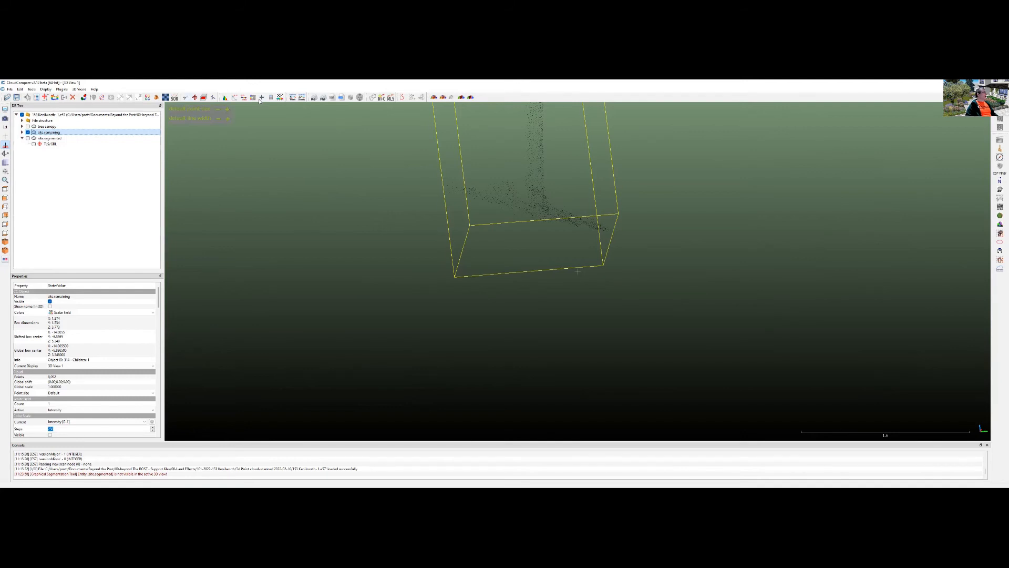
{"action": "left_click", "coordinate": [186, 98]}
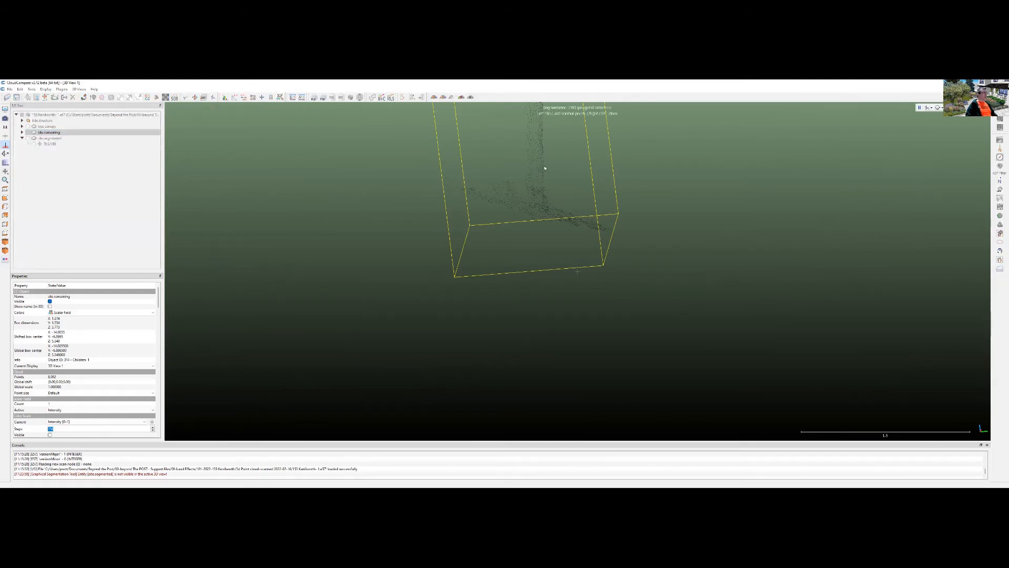
{"action": "left_click", "coordinate": [662, 278]}
{"action": "left_click", "coordinate": [682, 213]}
{"action": "left_click", "coordinate": [611, 160]}
{"action": "left_click", "coordinate": [955, 107]}
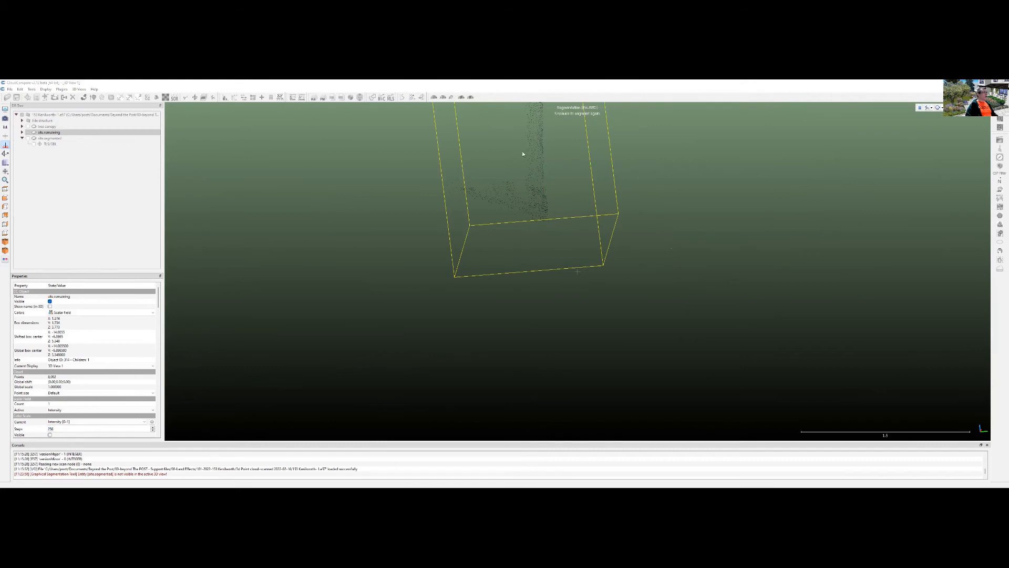
{"action": "key", "text": "space"}
{"action": "left_click", "coordinate": [525, 151]}
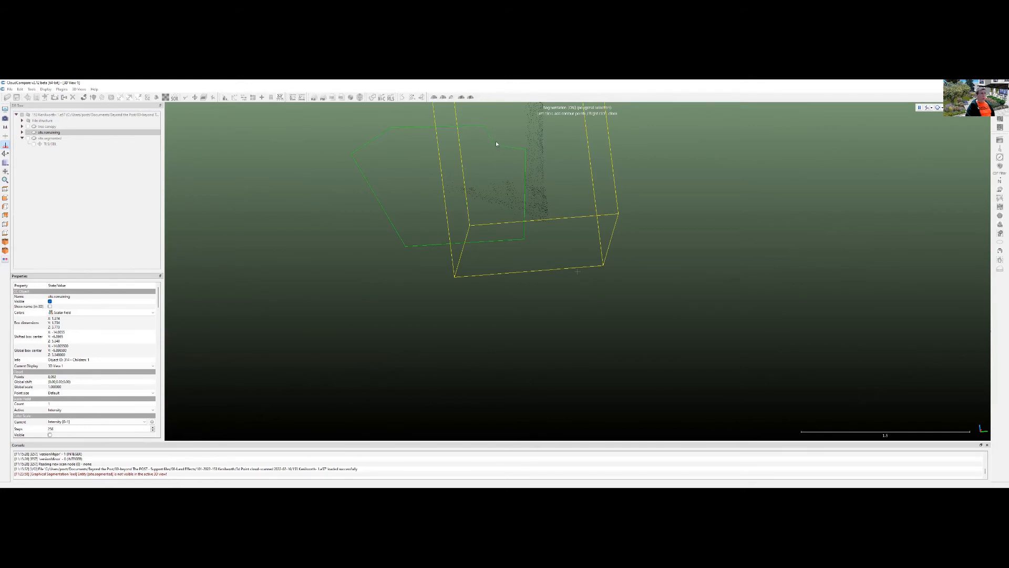
{"action": "left_click", "coordinate": [956, 104]}
{"action": "key", "text": "Escape"}
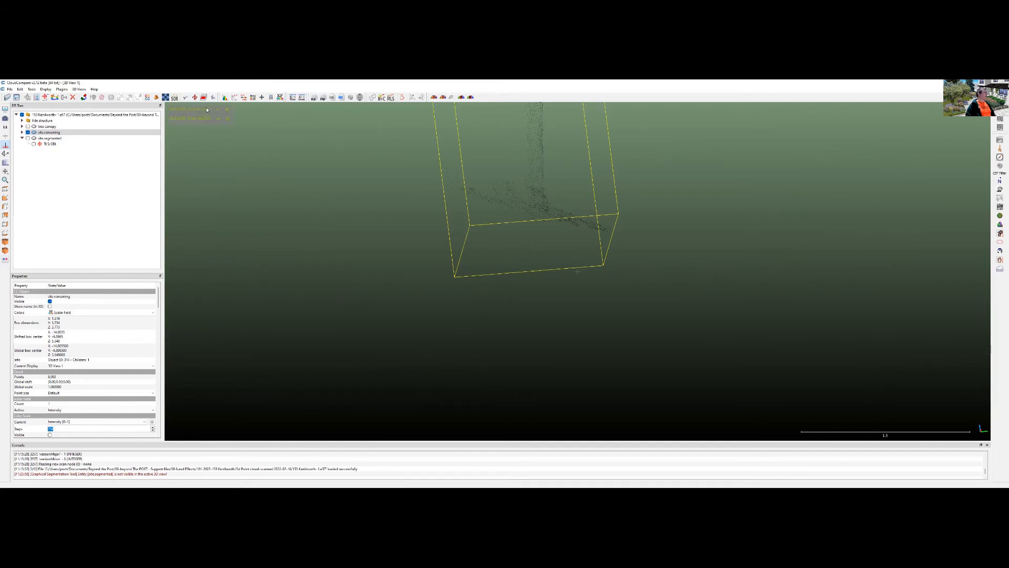
- Segment the remaining trunk cloud with polygons around the ground points on both sides of the trunk's base and cut them out
{"action": "left_click", "coordinate": [185, 98]}
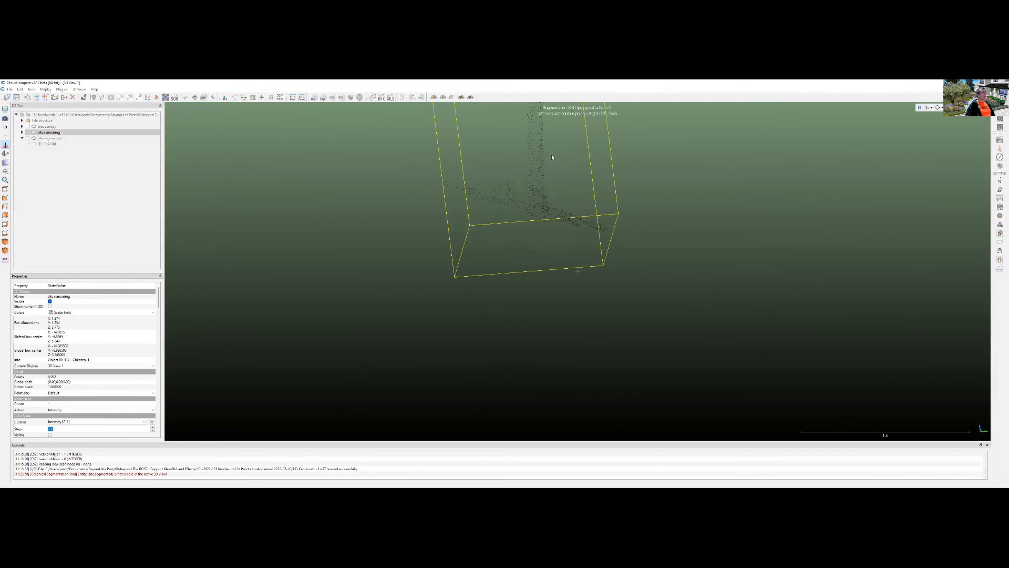
{"action": "left_click", "coordinate": [703, 308]}
{"action": "left_click", "coordinate": [539, 323]}
{"action": "left_click", "coordinate": [957, 107]}
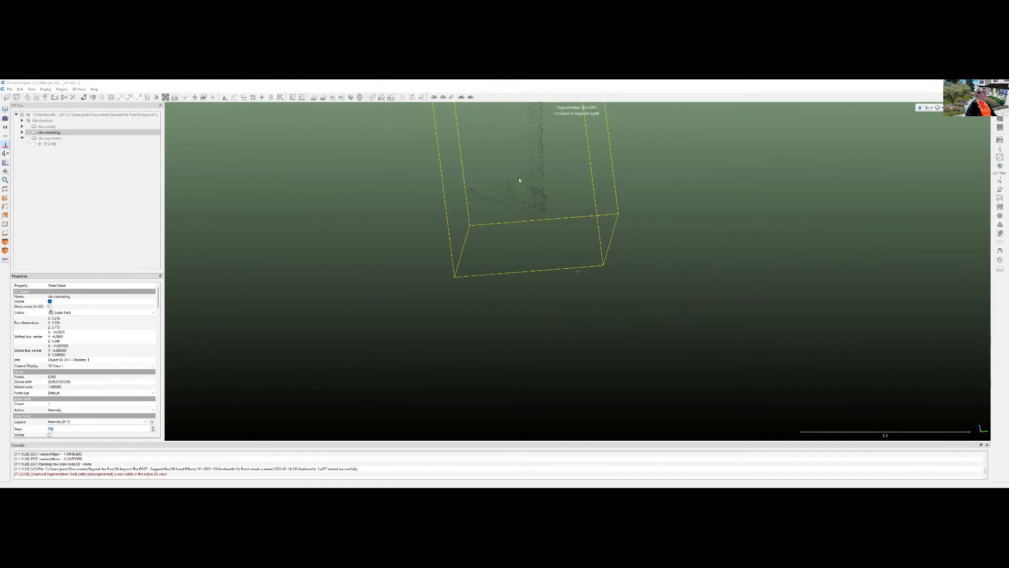
{"action": "left_click", "coordinate": [522, 150]}
{"action": "left_click", "coordinate": [522, 274]}
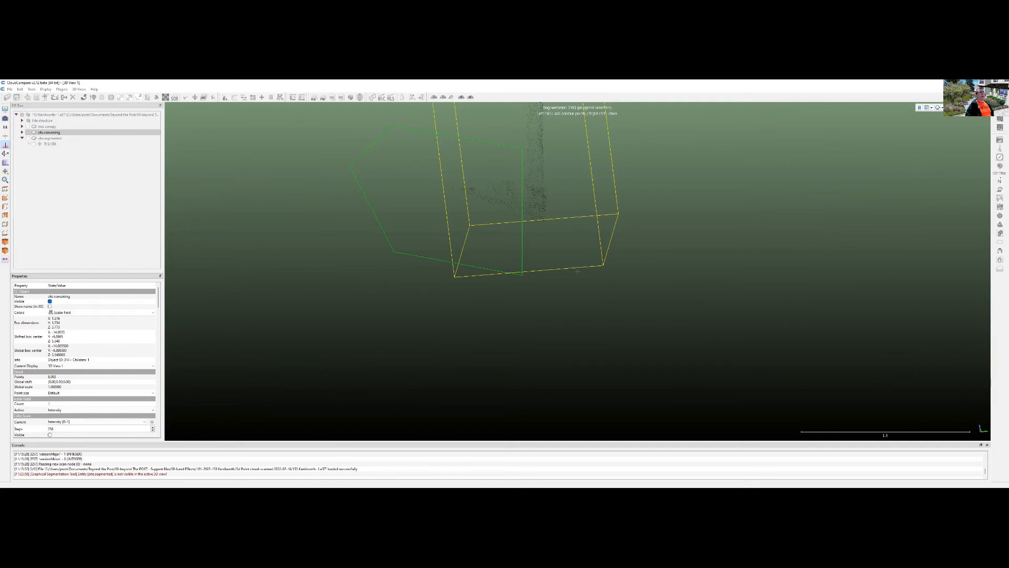
{"action": "left_click", "coordinate": [955, 107]}
- From a rotated view, outline the leftover points to the left of the trunk's base and cut them out
{"action": "left_click_drag", "start_coordinate": [452, 207], "coordinate": [607, 152]}
{"action": "left_click_drag", "start_coordinate": [440, 262], "coordinate": [511, 181]}
{"action": "right_click_drag", "start_coordinate": [511, 181], "coordinate": [629, 207]}
{"action": "left_click_drag", "start_coordinate": [628, 218], "coordinate": [683, 210]}
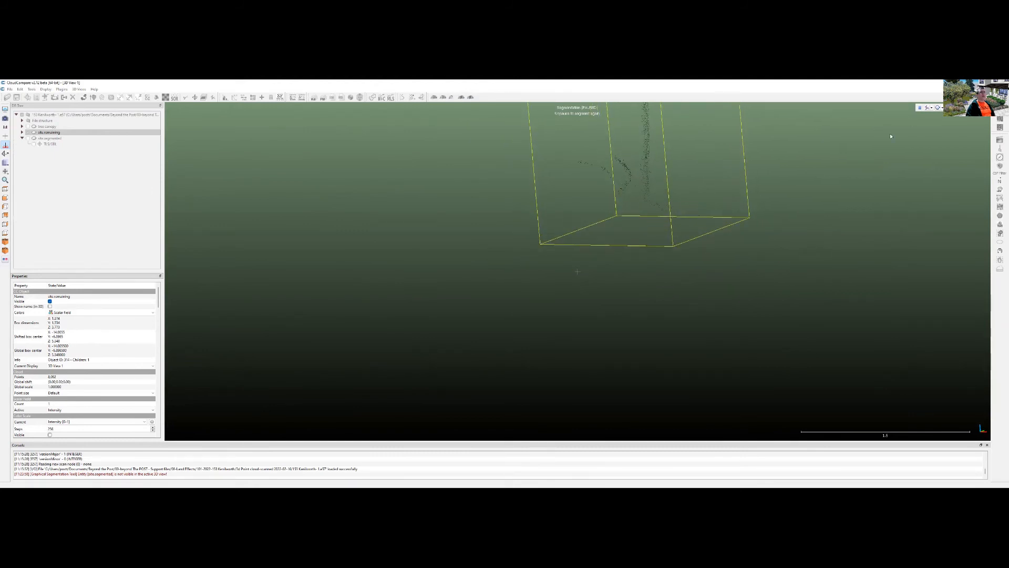
{"action": "key", "text": "space"}
{"action": "left_click", "coordinate": [616, 133]}
{"action": "left_click", "coordinate": [633, 152]}
{"action": "left_click", "coordinate": [633, 229]}
{"action": "key", "text": "o"}
- Outline the ground points to the right of the trunk's base with a polygon, cut them out and confirm the segmentation
{"action": "left_click", "coordinate": [653, 153]}
{"action": "left_click", "coordinate": [653, 240]}
{"action": "left_click", "coordinate": [770, 278]}
{"action": "left_click", "coordinate": [776, 248]}
{"action": "left_click", "coordinate": [756, 180]}
{"action": "left_click", "coordinate": [711, 160]}
{"action": "key", "text": "space"}
{"action": "key", "text": "Return"}
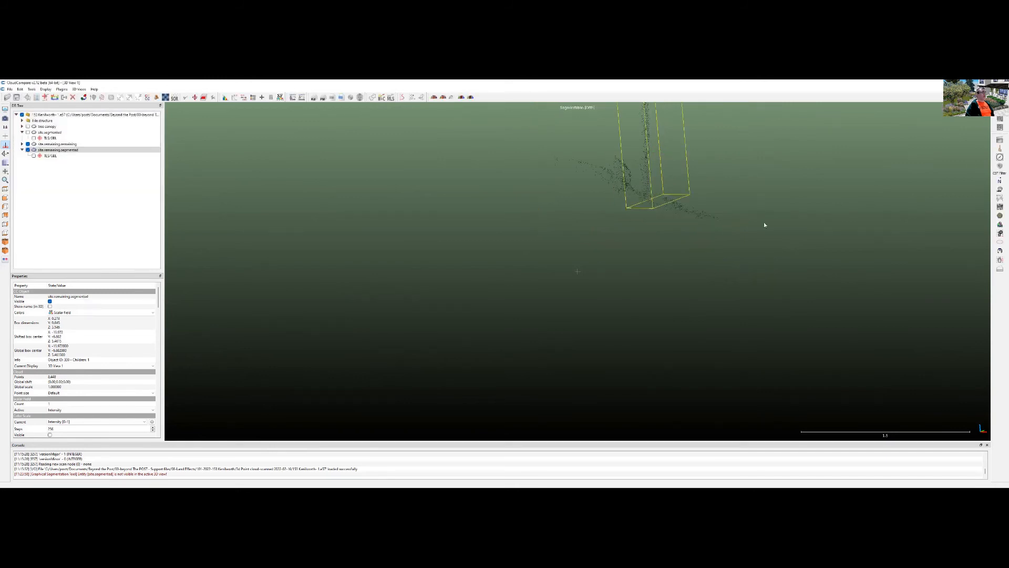
- Hide the isolated trunk cloud and rename it "tree to be removed", leaving the cut-out ground points in view
{"action": "left_click", "coordinate": [28, 150]}
{"action": "double_click", "coordinate": [53, 150]}
{"action": "type", "text": "tree to be removed"}
{"action": "key", "text": "Return"}
{"action": "left_click", "coordinate": [62, 145]}
{"action": "left_click_drag", "start_coordinate": [525, 177], "coordinate": [371, 197]}
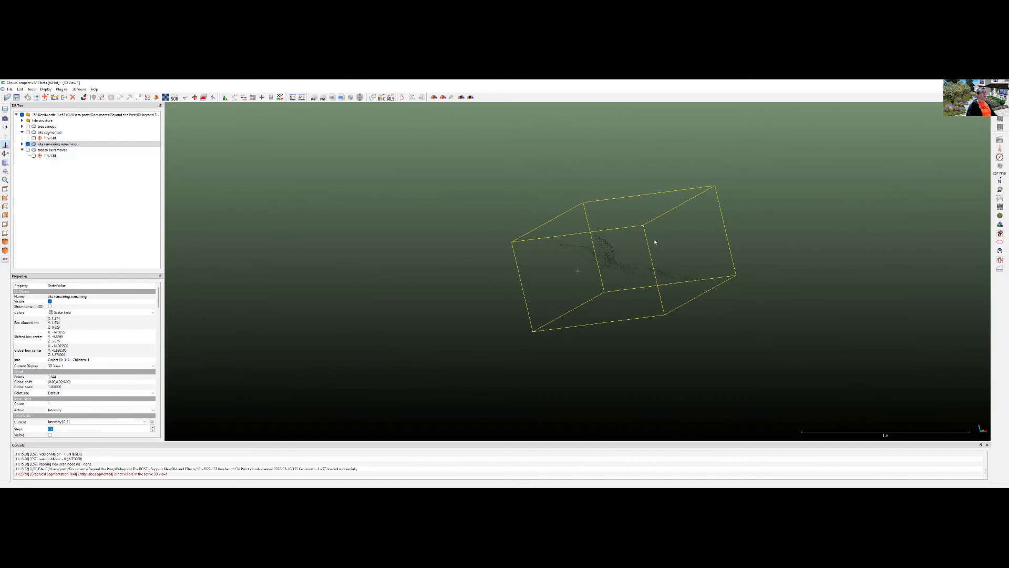
- Rename the segmented site cloud as "site"
{"action": "left_click", "coordinate": [59, 133]}
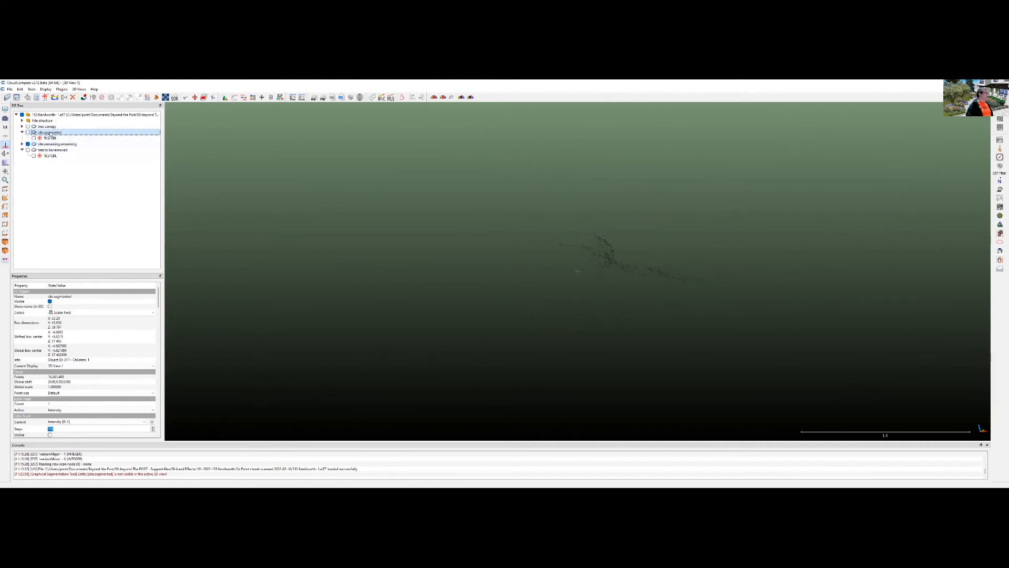
{"action": "double_click", "coordinate": [60, 132]}
{"action": "left_click", "coordinate": [61, 133]}
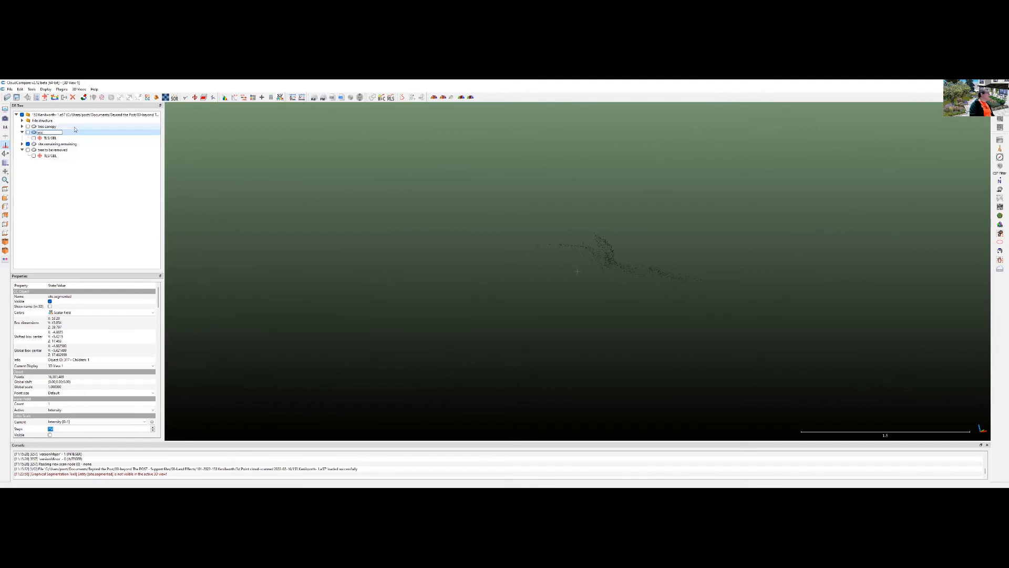
{"action": "key", "text": "Return"}
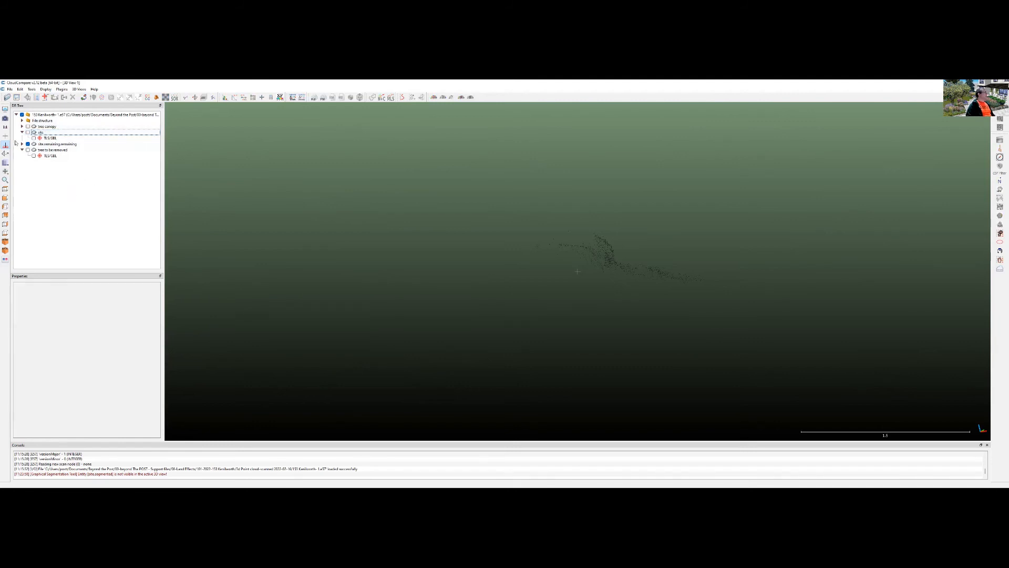
- Merge the site cloud with the leftover ground points cloud, generating a scalar field with the original cloud index
{"action": "left_click", "coordinate": [50, 133]}
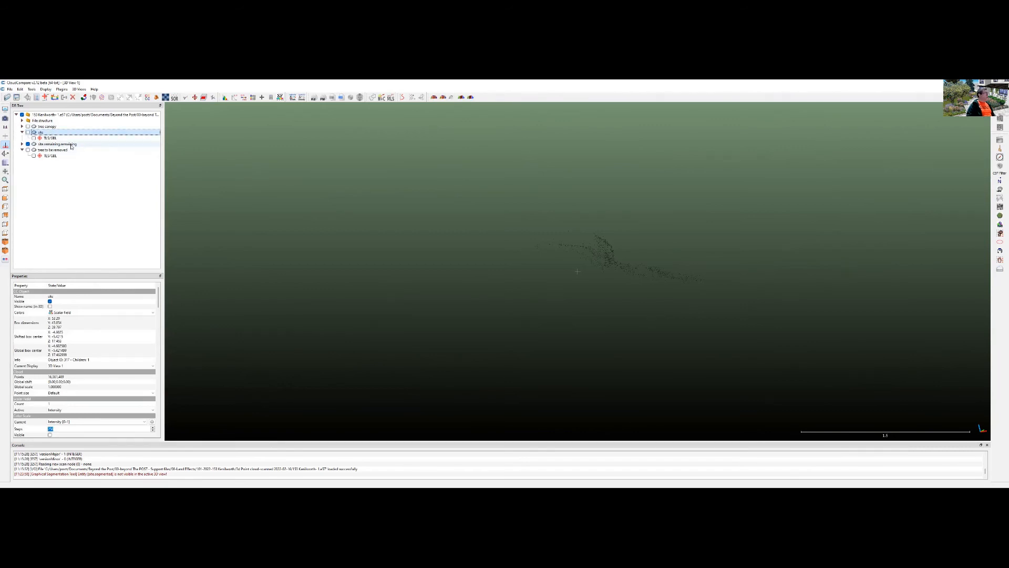
{"action": "left_click", "coordinate": [72, 145]}
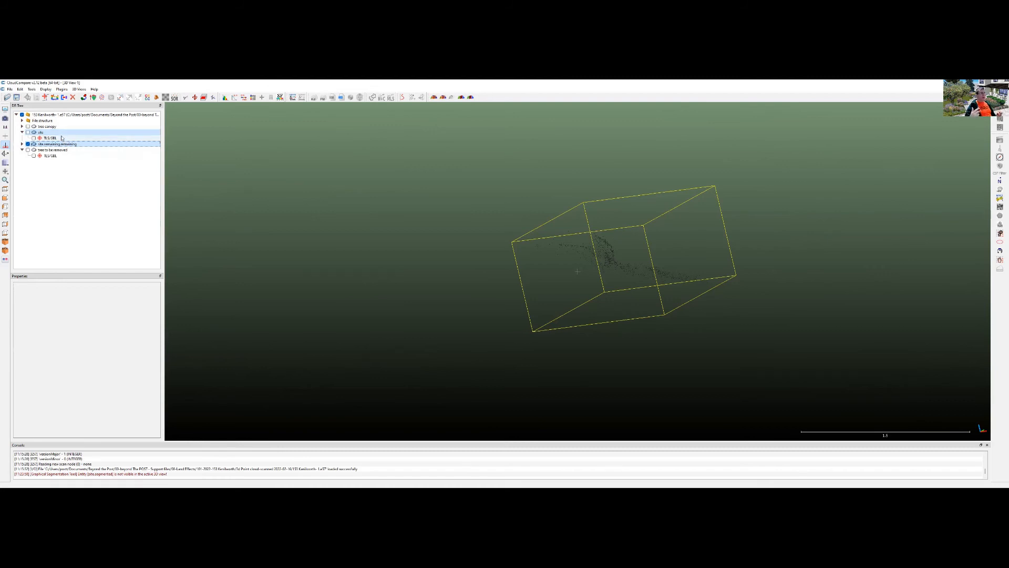
{"action": "left_click", "coordinate": [79, 185]}
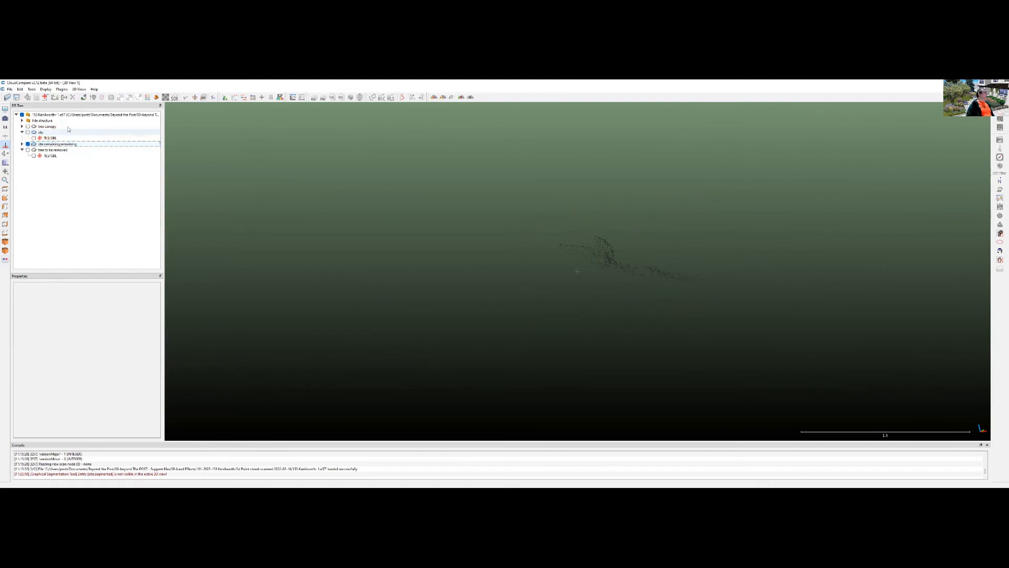
{"action": "left_click", "coordinate": [53, 133]}
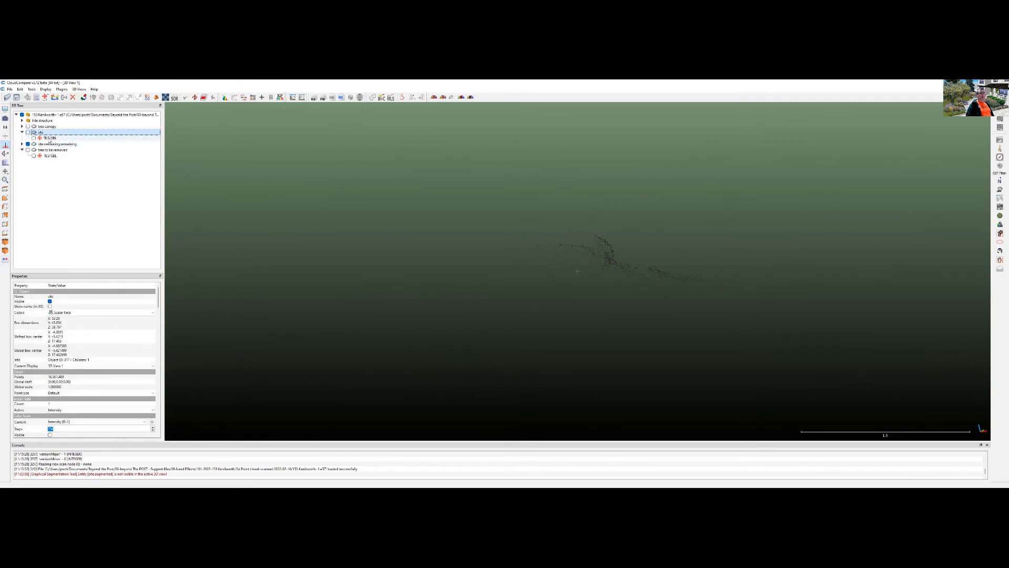
{"action": "left_click", "coordinate": [78, 144]}
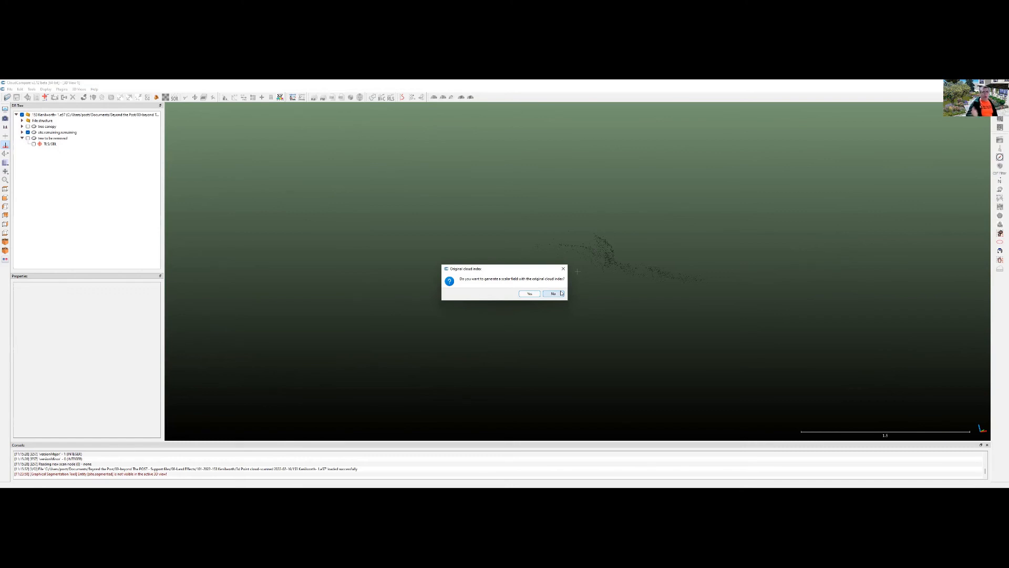
{"action": "left_click", "coordinate": [534, 295]}
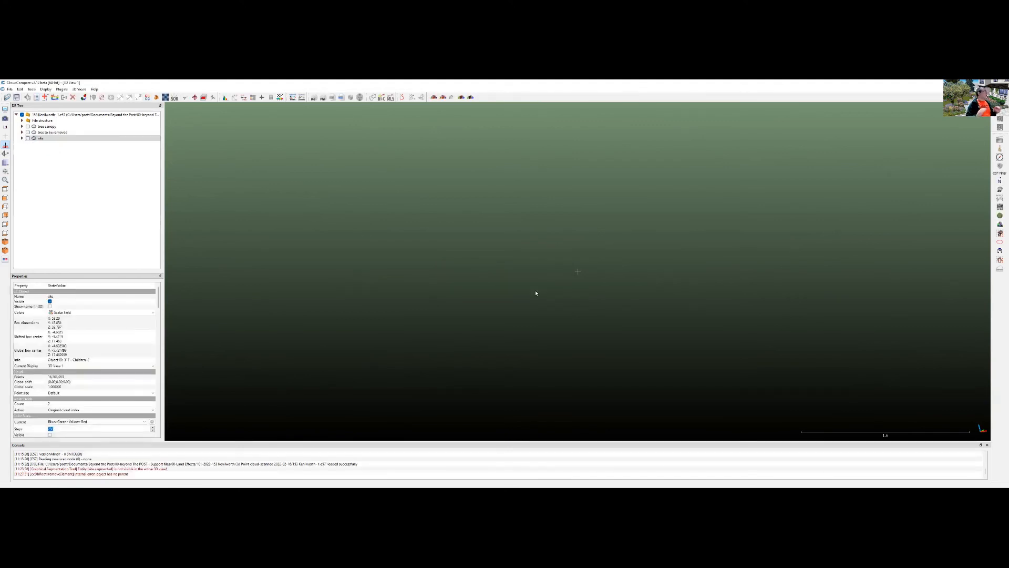
- Show the merged site cloud and switch its colours from the scalar field to RGB
{"action": "left_click", "coordinate": [28, 138]}
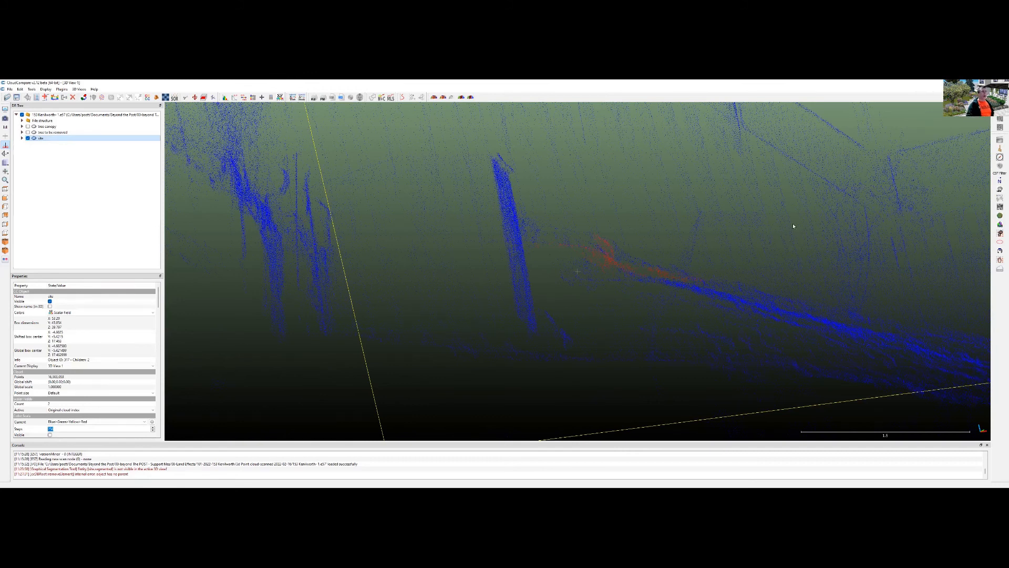
{"action": "left_click_drag", "start_coordinate": [646, 274], "coordinate": [593, 271]}
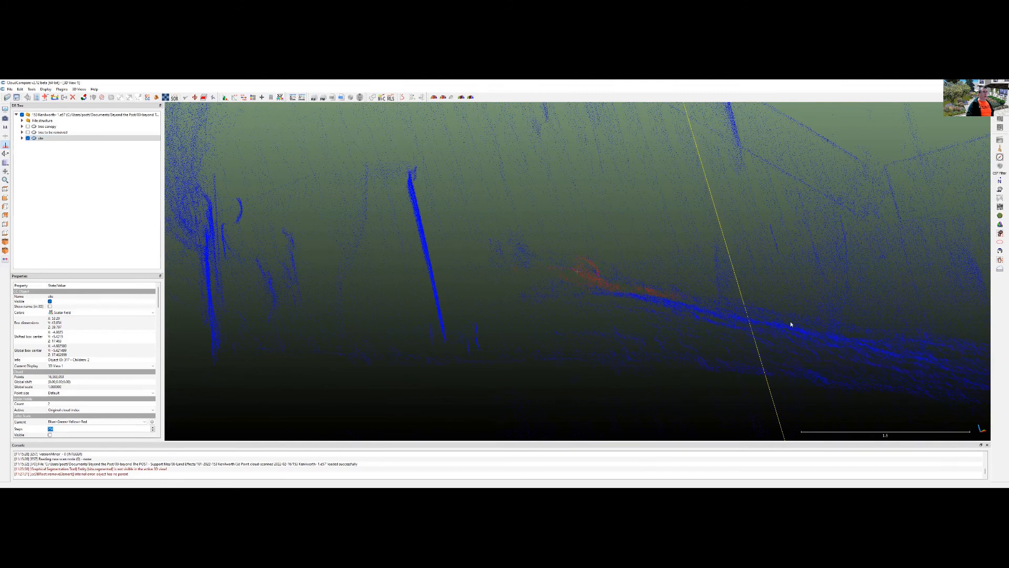
{"action": "left_click_drag", "start_coordinate": [899, 280], "coordinate": [837, 290]}
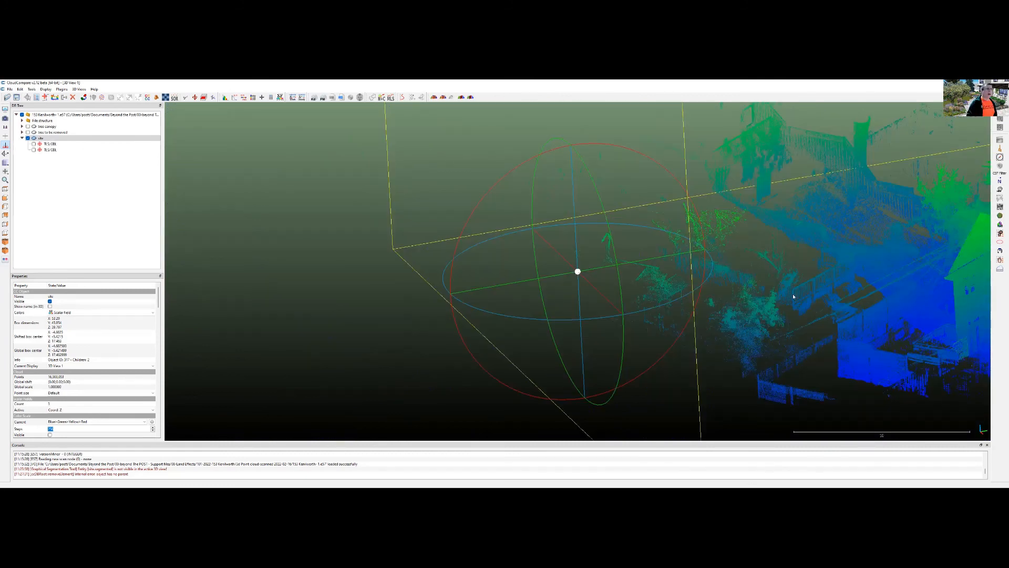
{"action": "left_click_drag", "start_coordinate": [792, 294], "coordinate": [854, 259]}
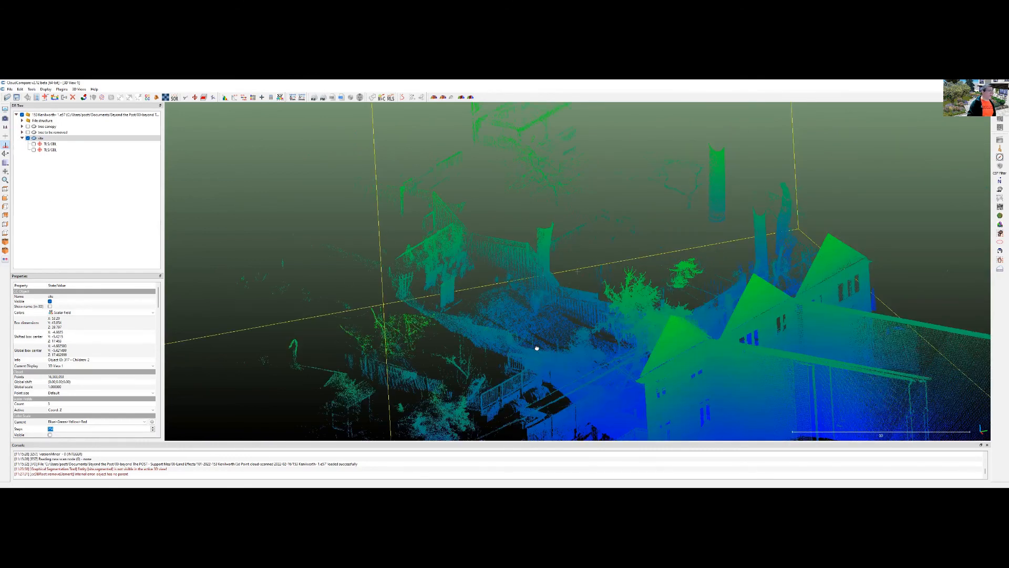
{"action": "left_click_drag", "start_coordinate": [536, 350], "coordinate": [245, 359]}
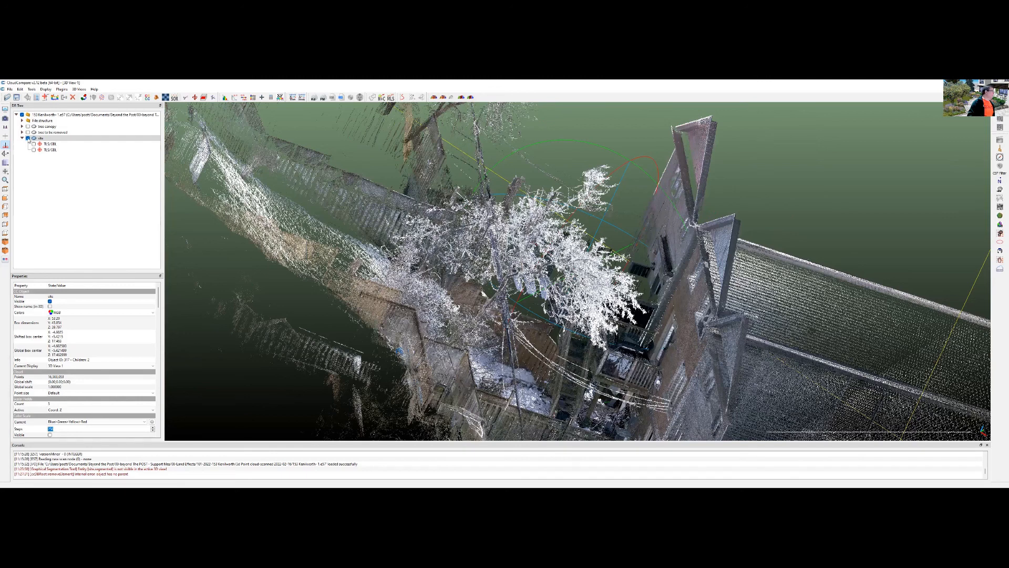
- Show the tree-to-be-removed cloud on its own, and bring the site cloud back alongside it
{"action": "left_click", "coordinate": [28, 131]}
{"action": "left_click", "coordinate": [28, 138]}
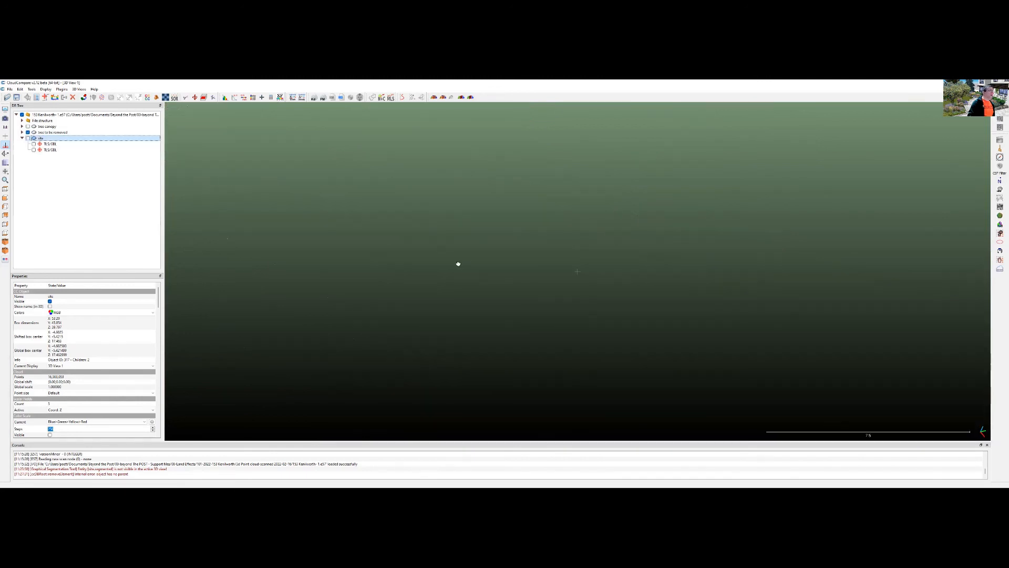
{"action": "left_click_drag", "start_coordinate": [454, 280], "coordinate": [376, 174]}
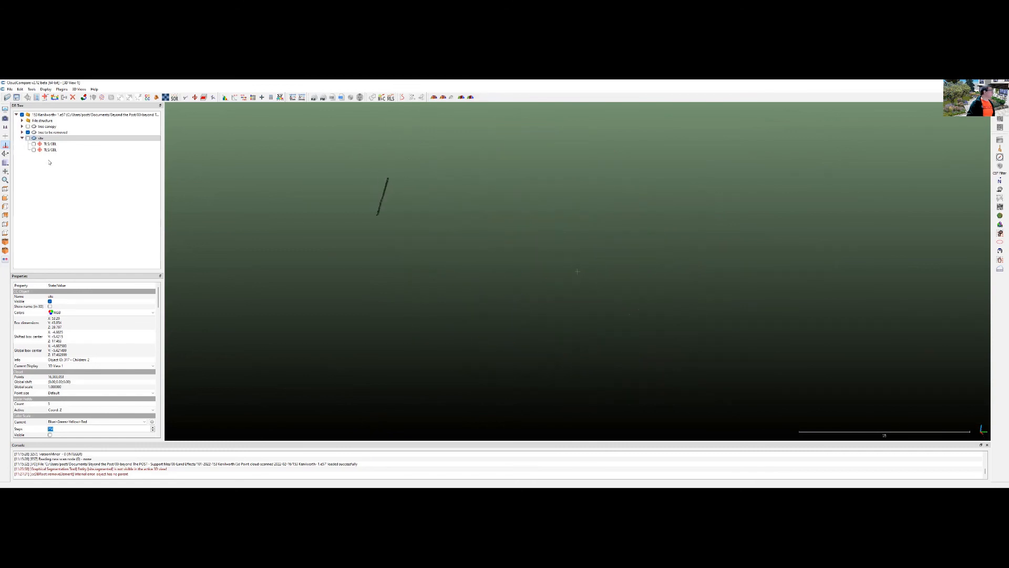
{"action": "left_click", "coordinate": [28, 138]}
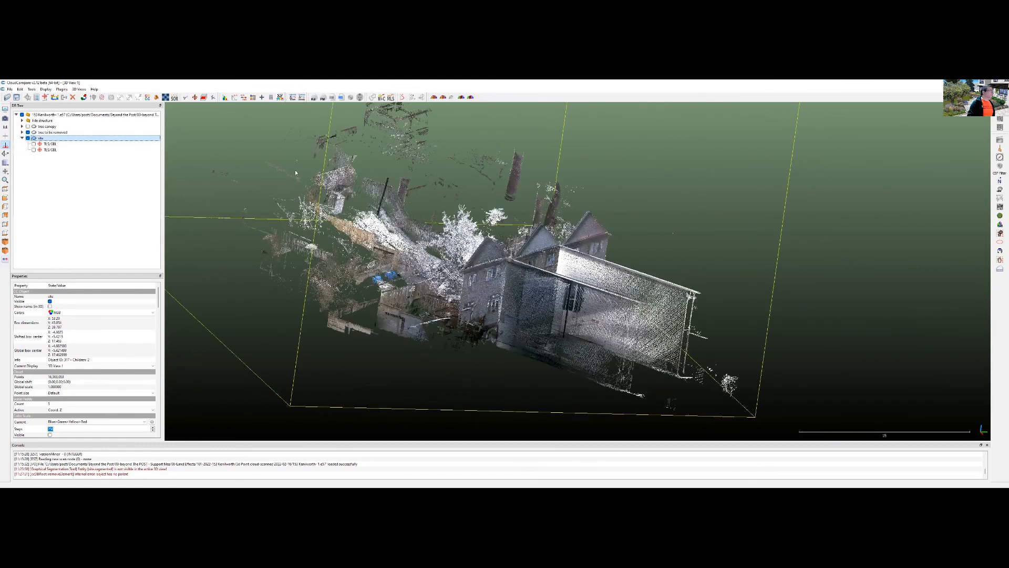
- Examine the separated trunk against the garden slope, fence and houses with the site and tree clouds displayed together
{"action": "left_click_drag", "start_coordinate": [414, 288], "coordinate": [605, 320]}
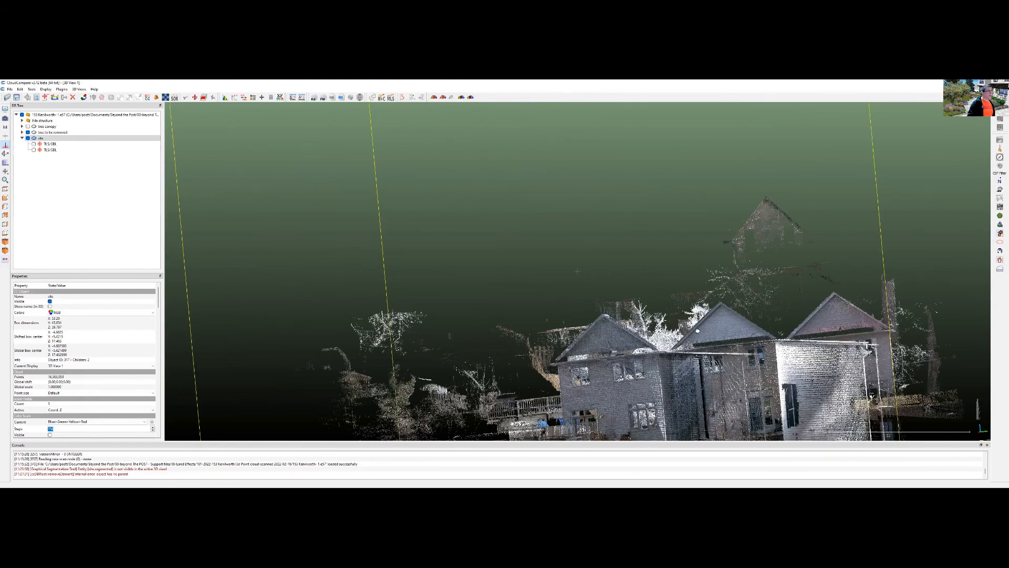
{"action": "left_click_drag", "start_coordinate": [697, 330], "coordinate": [611, 301]}
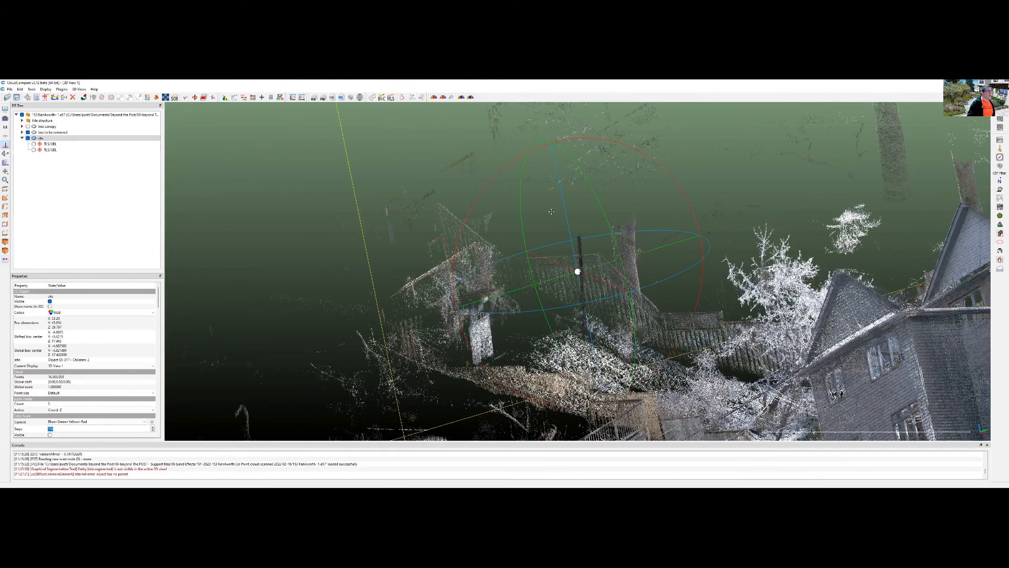
{"action": "left_click", "coordinate": [28, 138]}
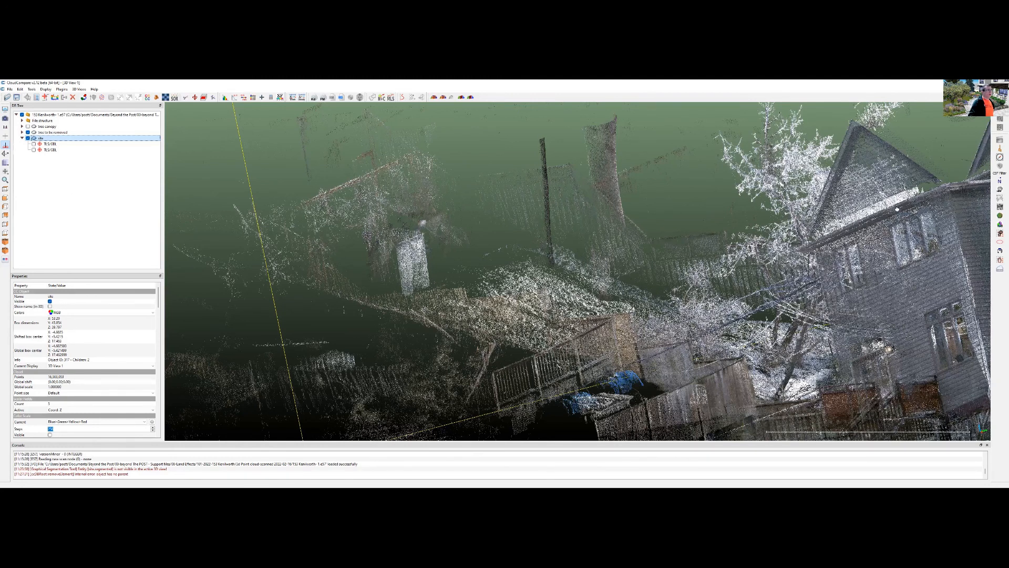
{"action": "left_click_drag", "start_coordinate": [927, 193], "coordinate": [795, 222]}
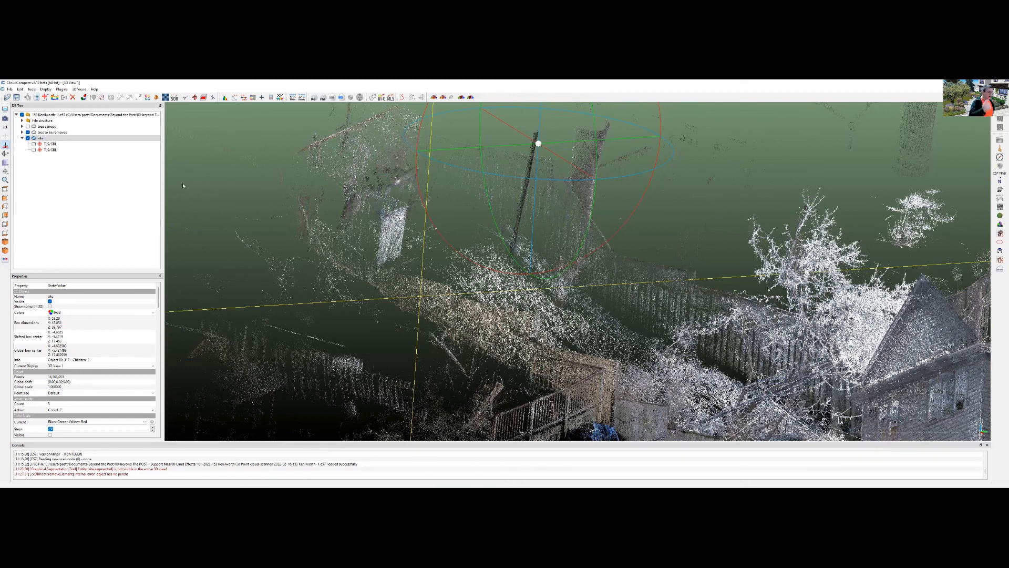
{"action": "scroll", "coordinate": [183, 185], "scroll_direction": "up", "scroll_amount": 3}
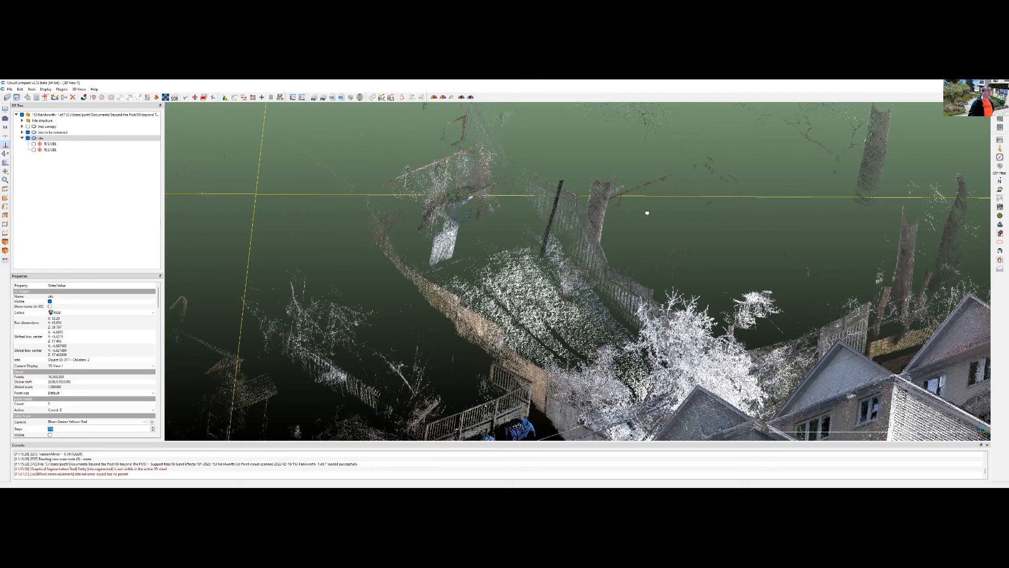
{"action": "left_click_drag", "start_coordinate": [631, 216], "coordinate": [626, 215]}
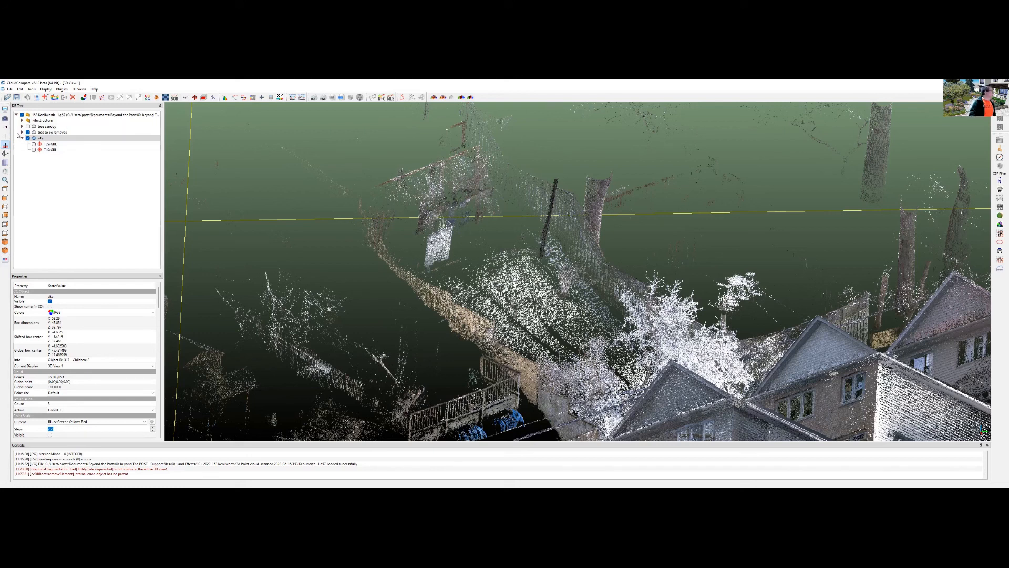
- Save the merged site cloud as an E57 file named "site-with tree removed" in the scanned point cloud folder
{"action": "key", "text": "alt+f"}
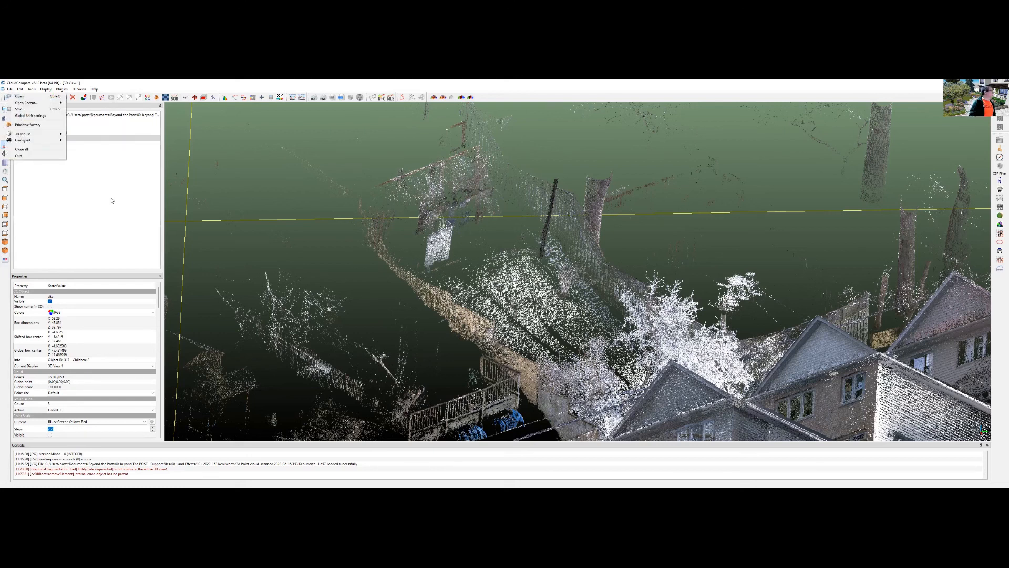
{"action": "key", "text": "Escape"}
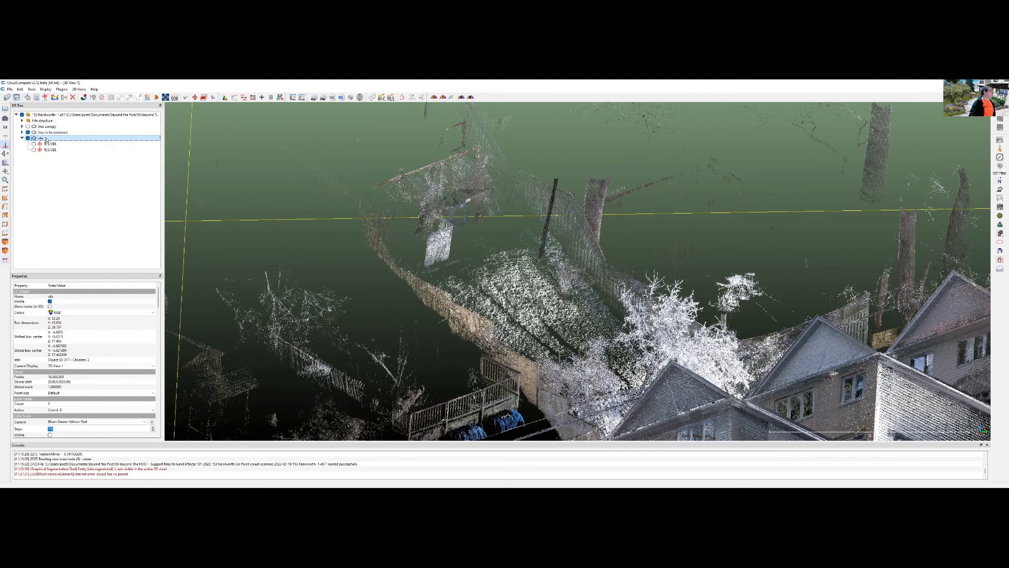
{"action": "key", "text": "alt+f"}
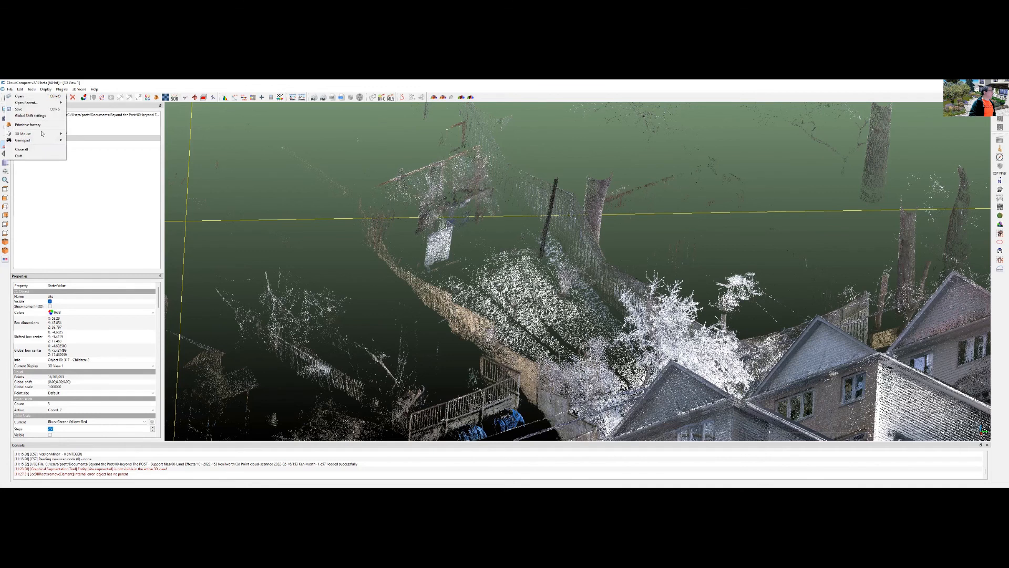
{"action": "key", "text": "Escape"}
{"action": "key", "text": "alt+f"}
{"action": "key", "text": "Return"}
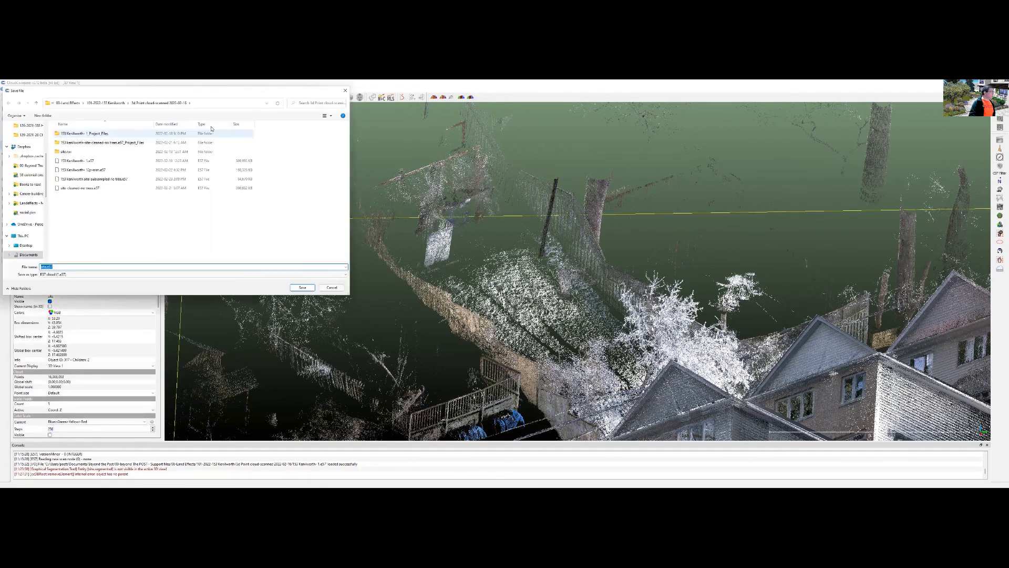
{"action": "left_click_drag", "start_coordinate": [179, 91], "coordinate": [448, 84]}
{"action": "left_click", "coordinate": [316, 260]}
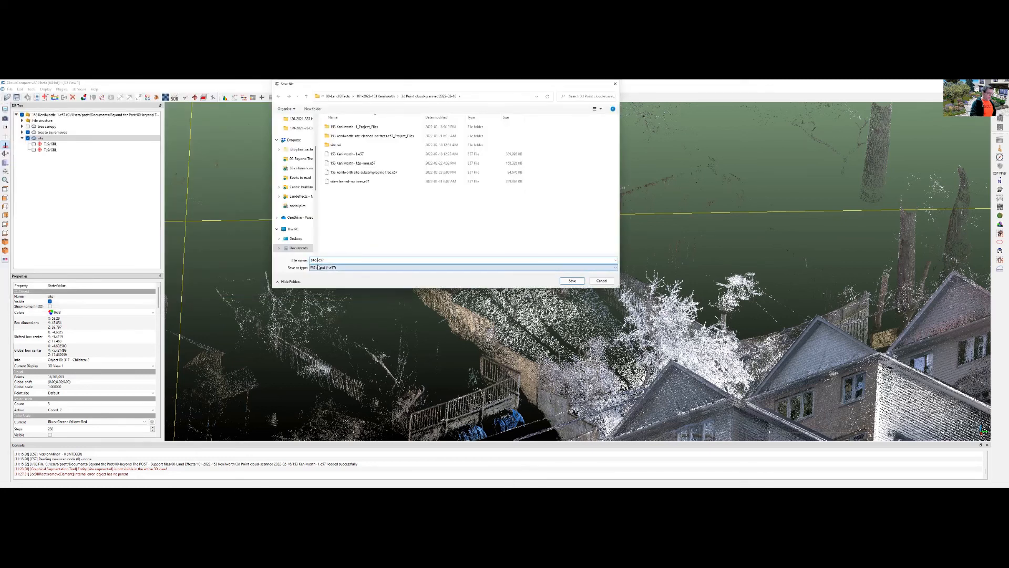
{"action": "type", "text": "-with tree removed"}
{"action": "key", "text": "Return"}
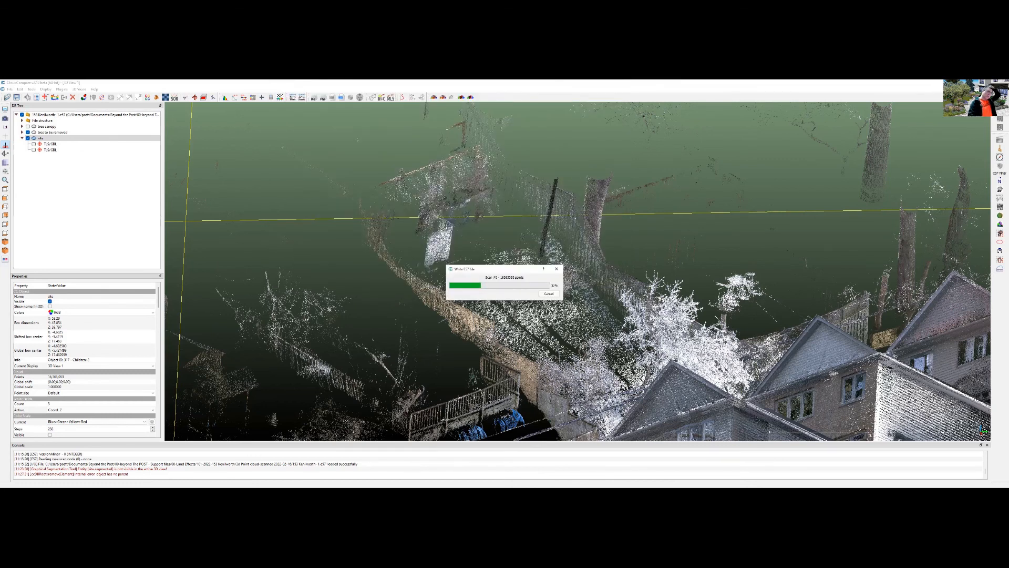